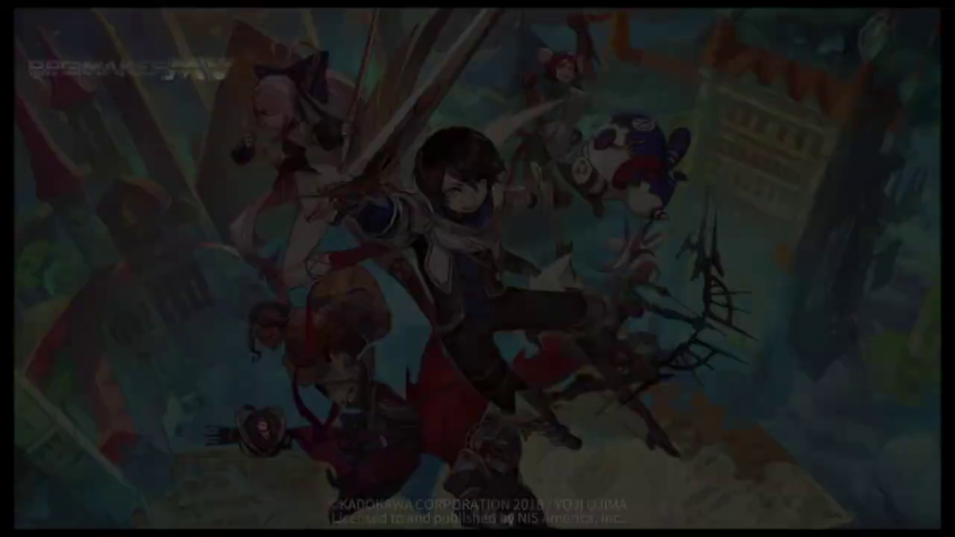
- Dismiss the login rewards display to get back to the main menu
{"action": "key", "text": "Down"}
{"action": "key", "text": "Down"}
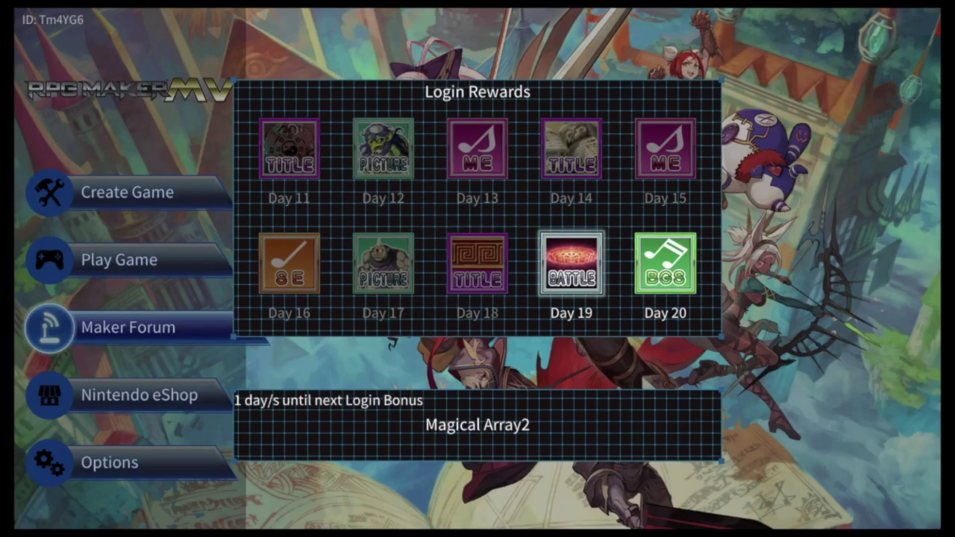
{"action": "key", "text": "Return"}
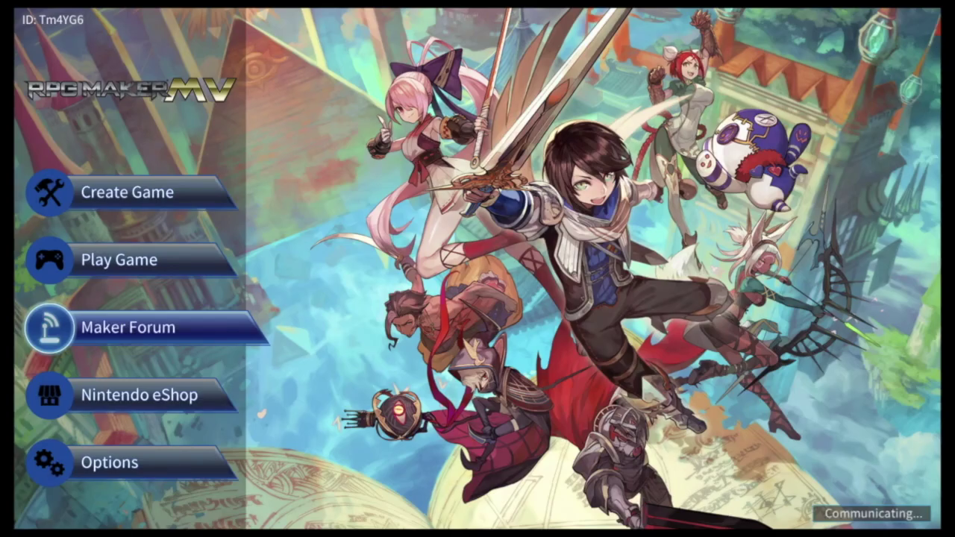
{"action": "key", "text": "Escape"}
- Continue the existing project Novel to open it in the map editor
{"action": "key", "text": "Up"}
{"action": "key", "text": "Up"}
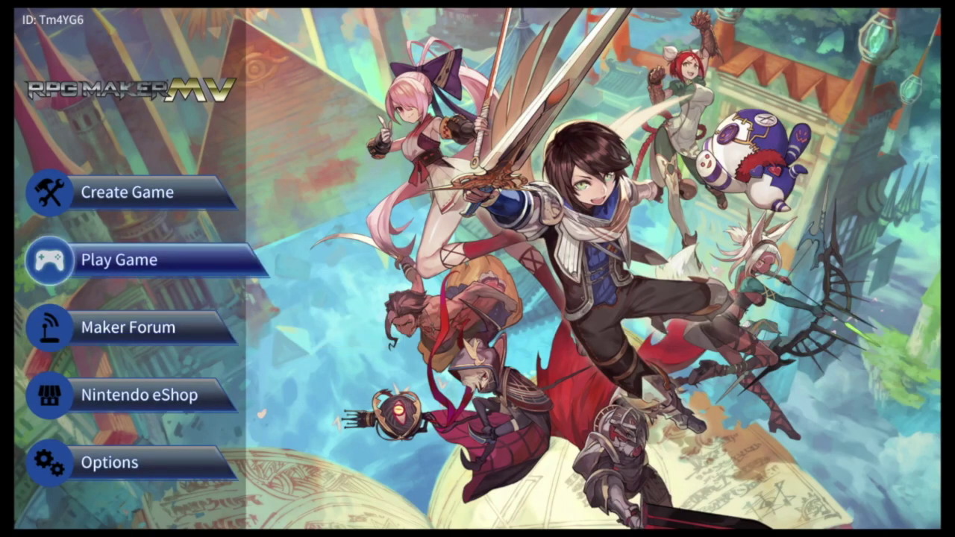
{"action": "key", "text": "Return"}
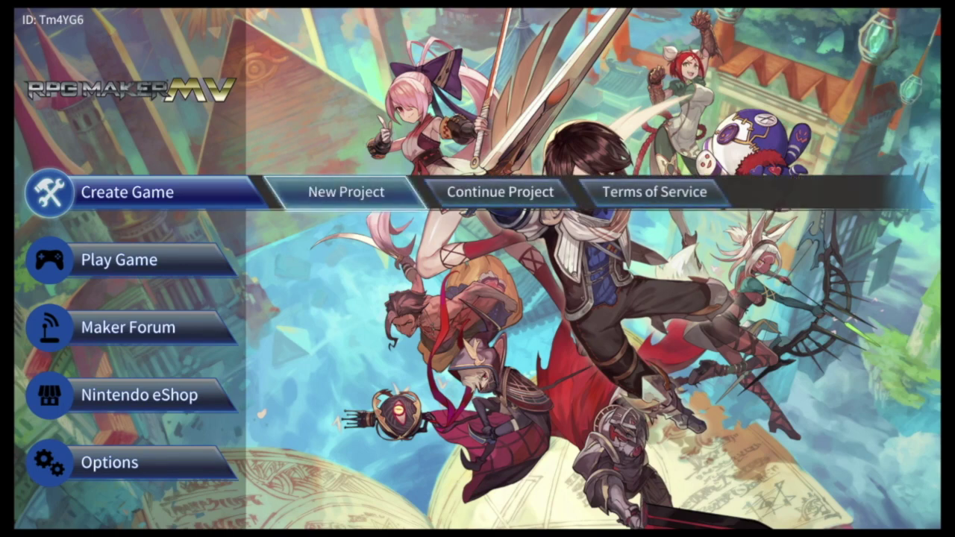
{"action": "key", "text": "Return"}
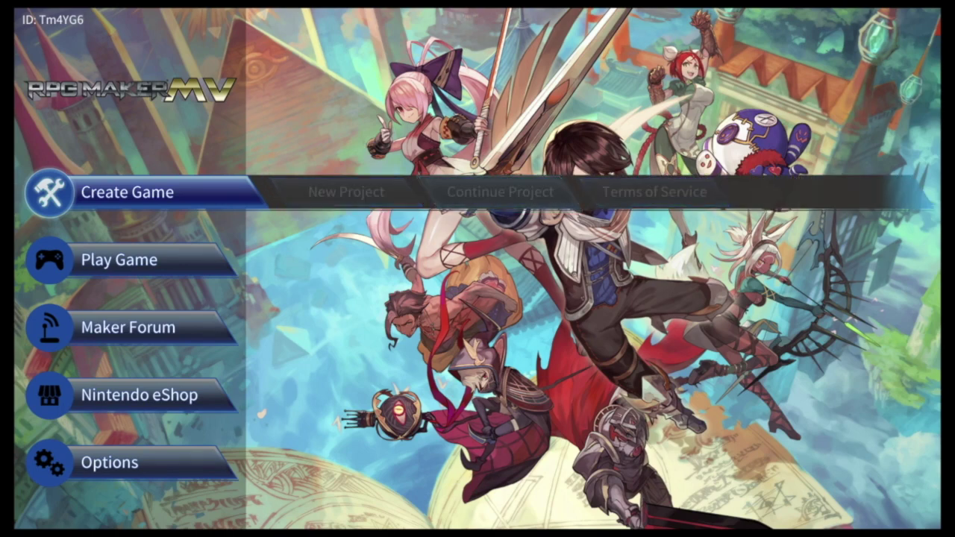
{"action": "key", "text": "Up"}
{"action": "key", "text": "Down"}
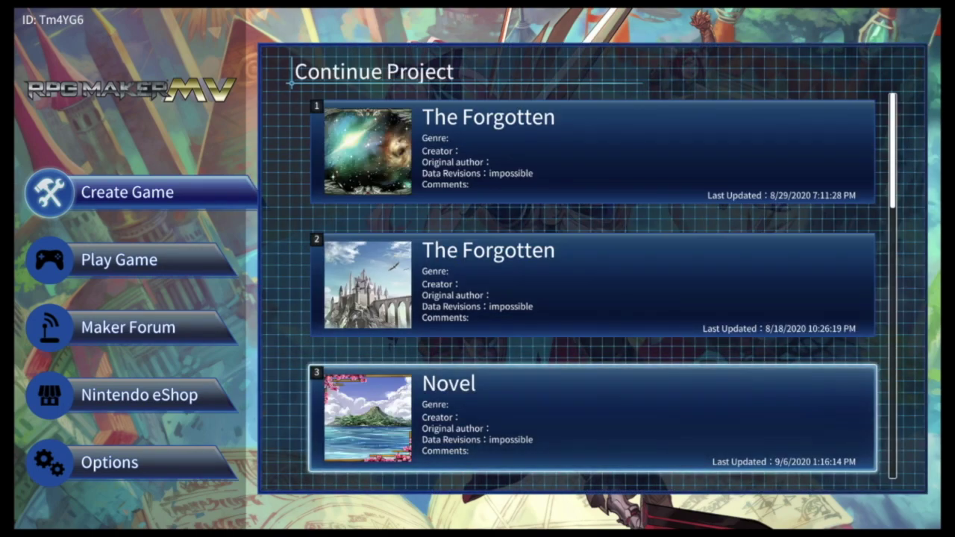
{"action": "key", "text": "Return"}
{"action": "key", "text": "Return"}
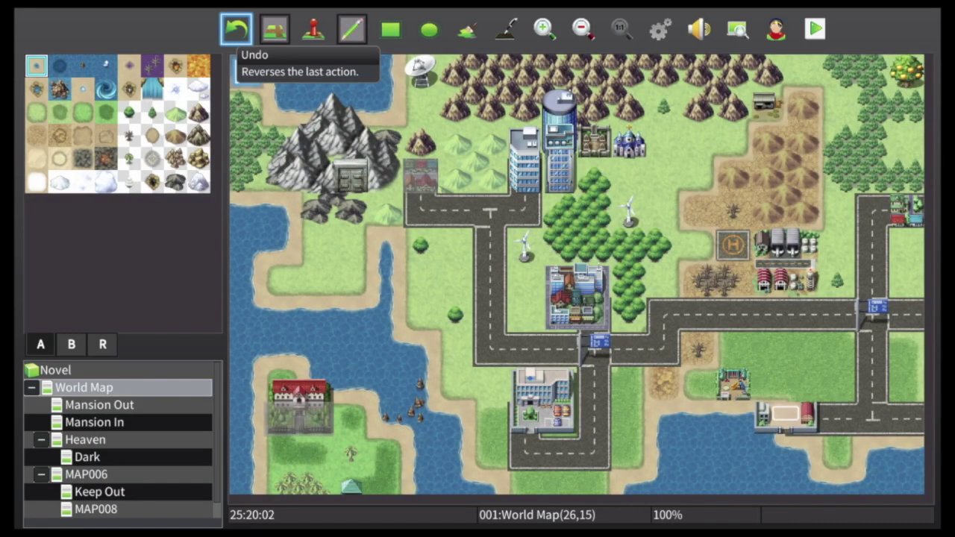
- Switch the World Map to event editing and start a playtest of the project
{"action": "key", "text": "Down"}
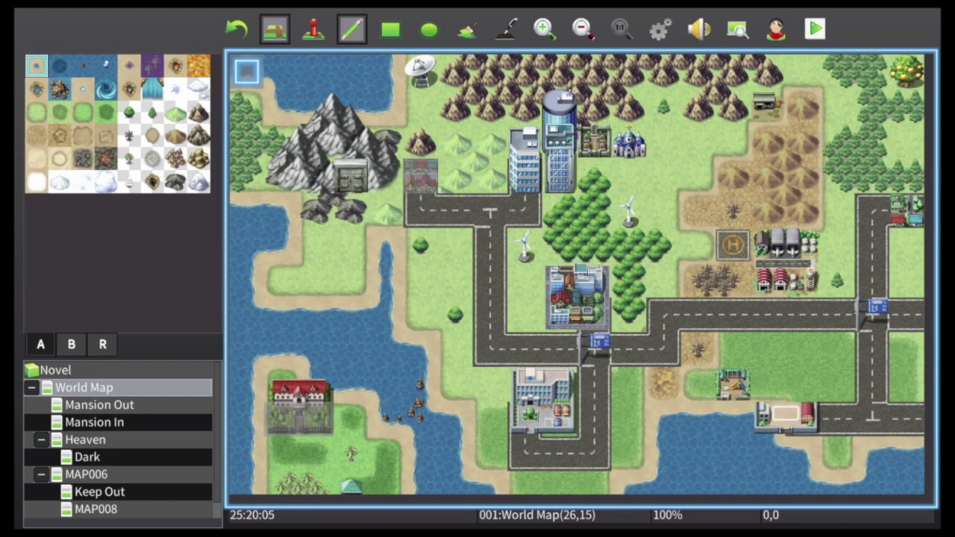
{"action": "key", "text": "F7"}
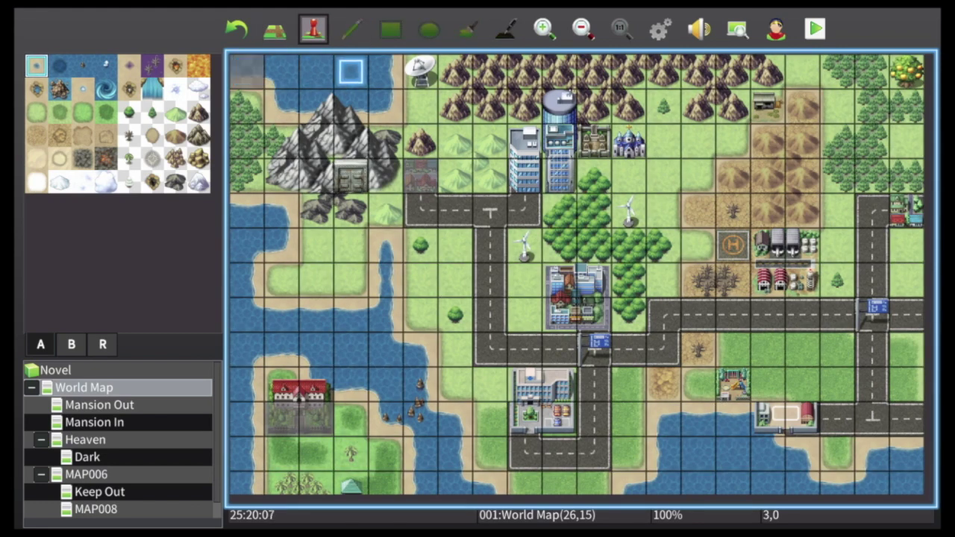
{"action": "key", "text": "Escape"}
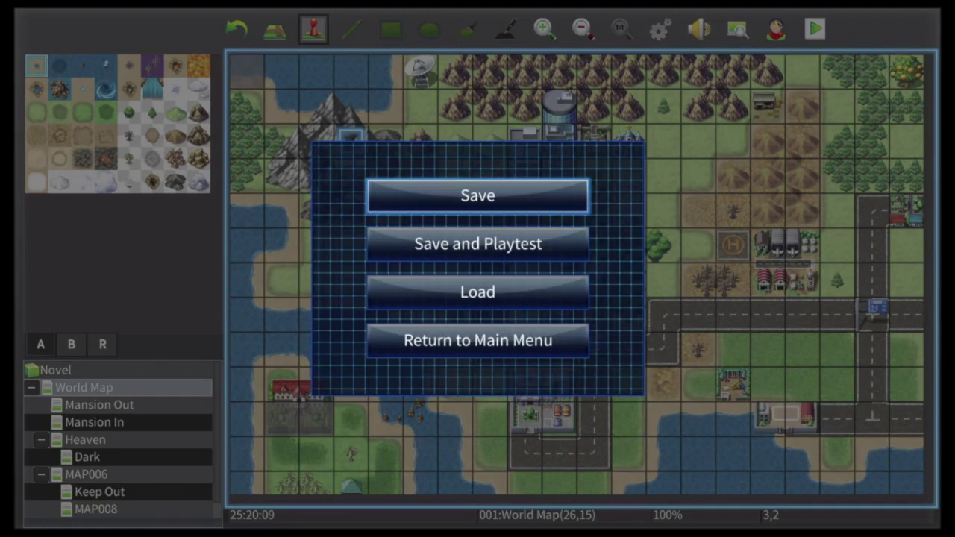
{"action": "key", "text": "Escape"}
{"action": "key", "text": "Tab"}
{"action": "key", "text": "Tab"}
{"action": "key", "text": "Tab"}
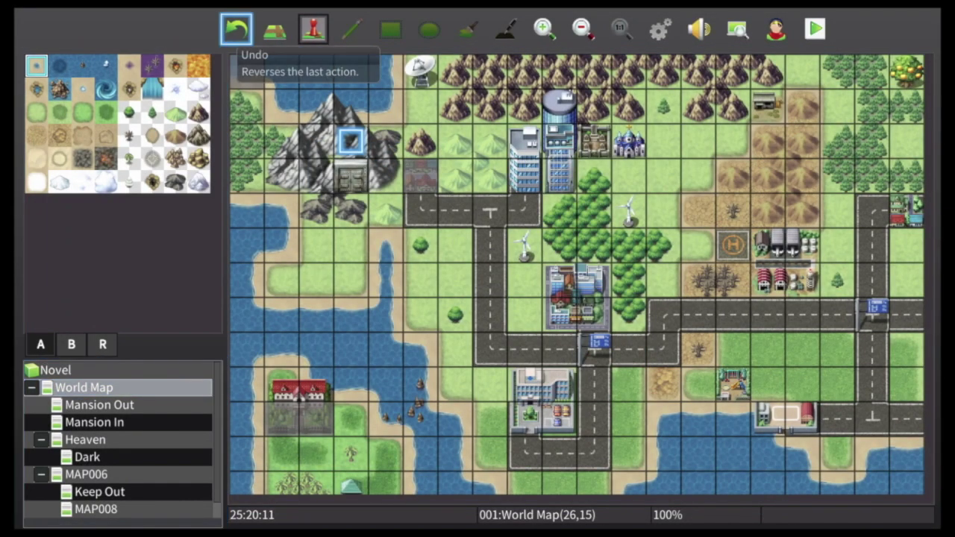
{"action": "key", "text": "Left"}
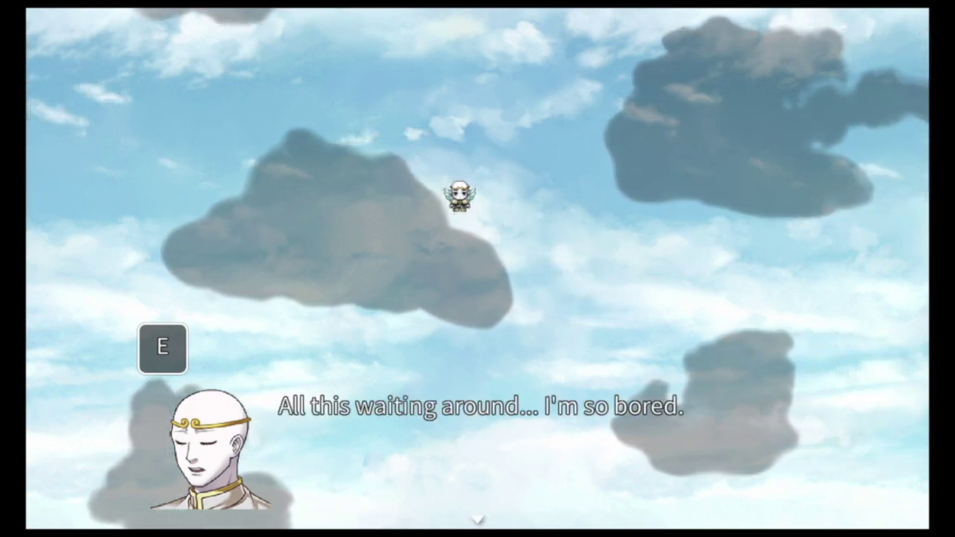
- Advance through the game's opening dialogue between E and the Doctor in the playtest
{"action": "key", "text": "e"}
{"action": "key", "text": "e"}
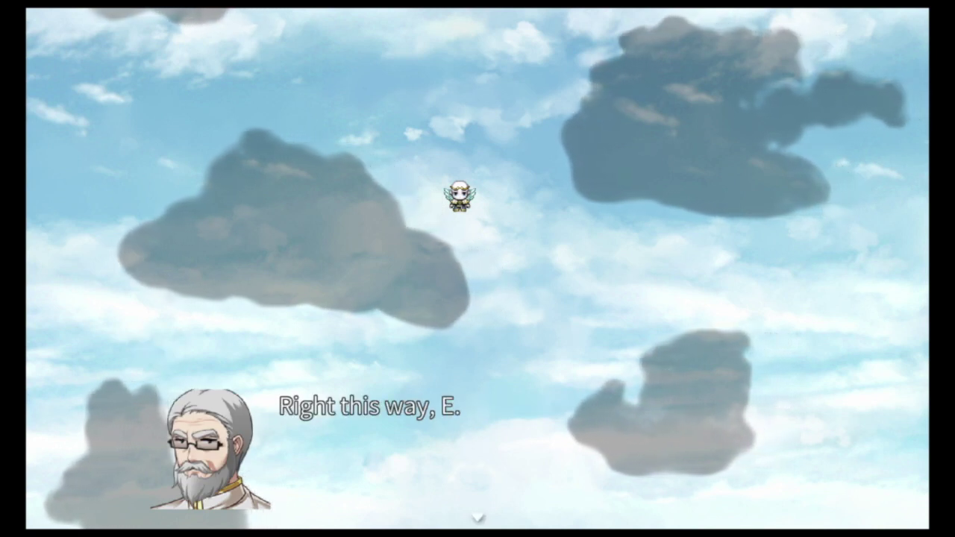
{"action": "key", "text": "e"}
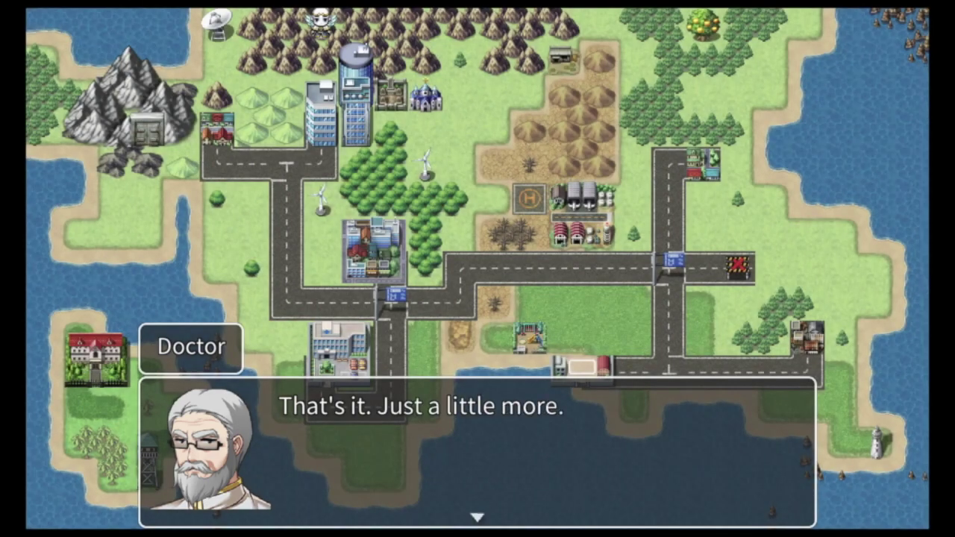
{"action": "key", "text": "e"}
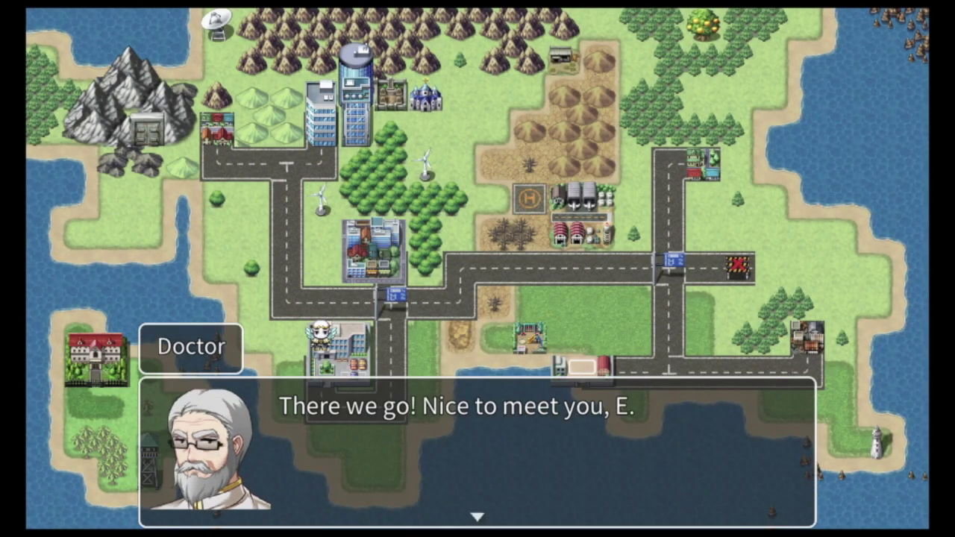
{"action": "key", "text": "Return"}
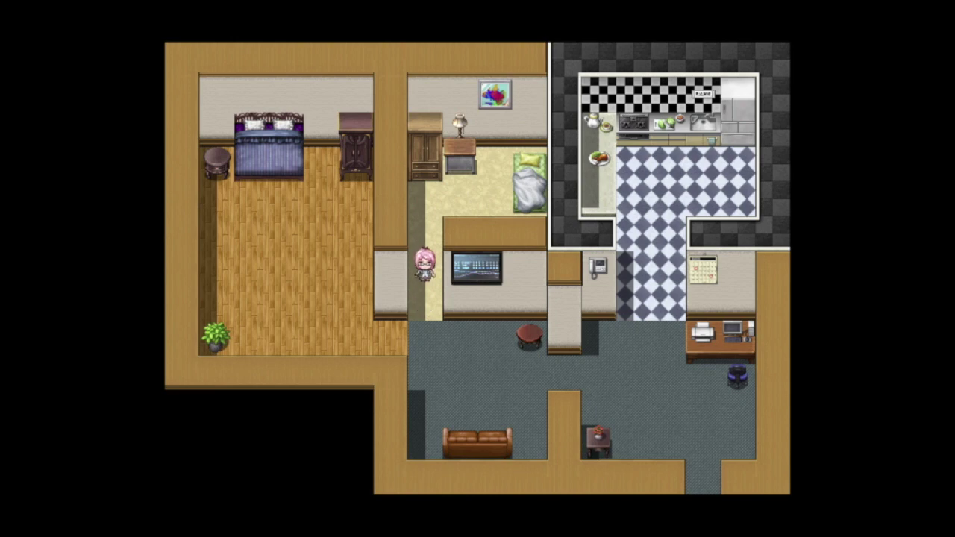
- End Evelynn's playthrough with Game End and return to the title screen
{"action": "key", "text": "Escape"}
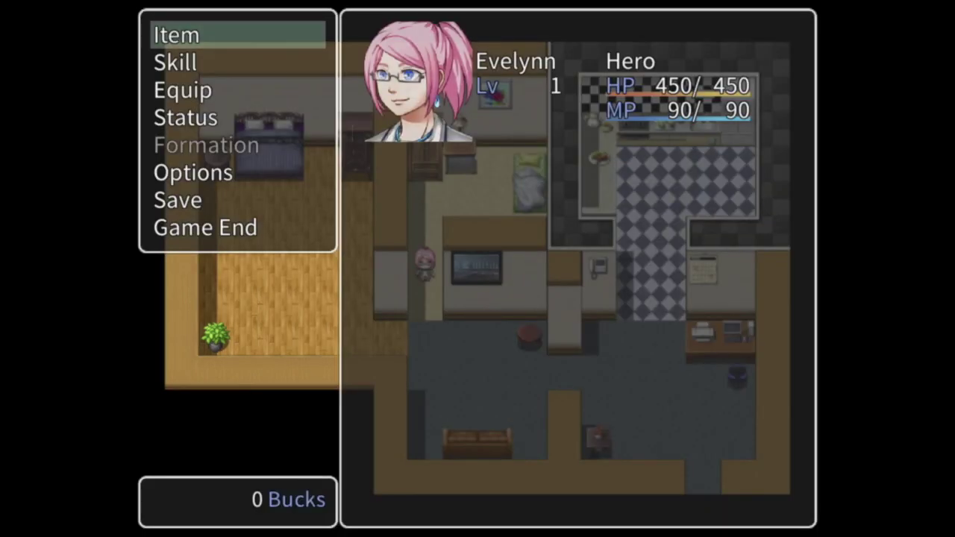
{"action": "key", "text": "Down"}
{"action": "key", "text": "Down"}
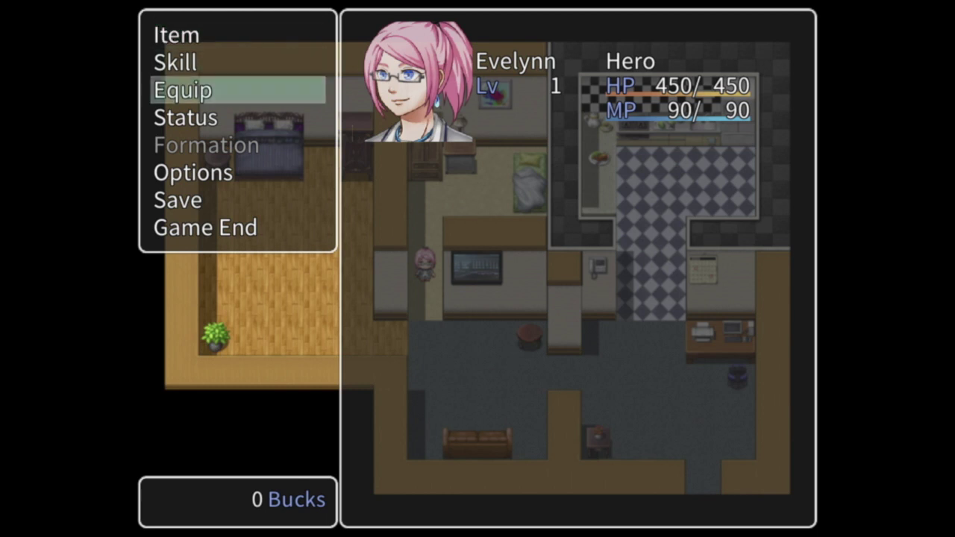
{"action": "key", "text": "Down"}
{"action": "key", "text": "Down"}
{"action": "key", "text": "Down"}
{"action": "key", "text": "Down"}
{"action": "key", "text": "Down"}
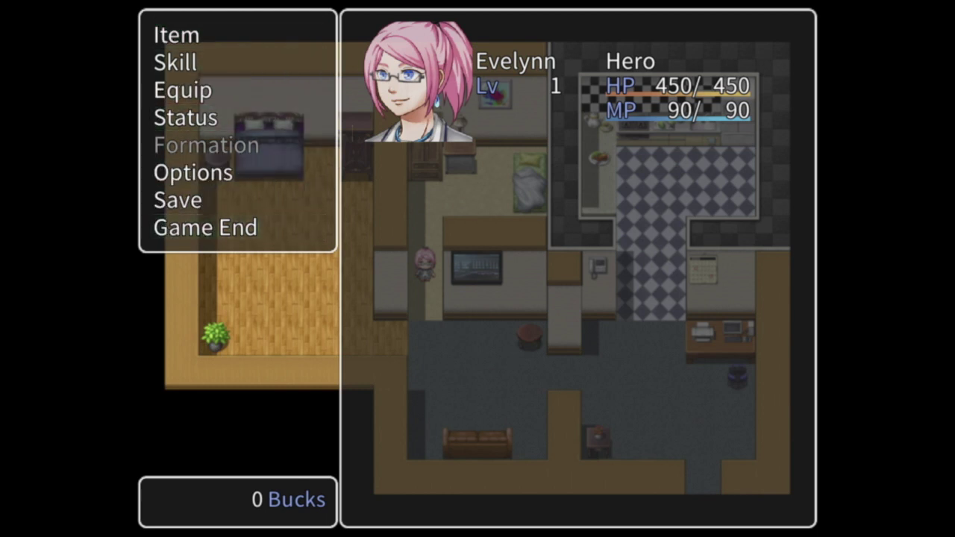
{"action": "key", "text": "Return"}
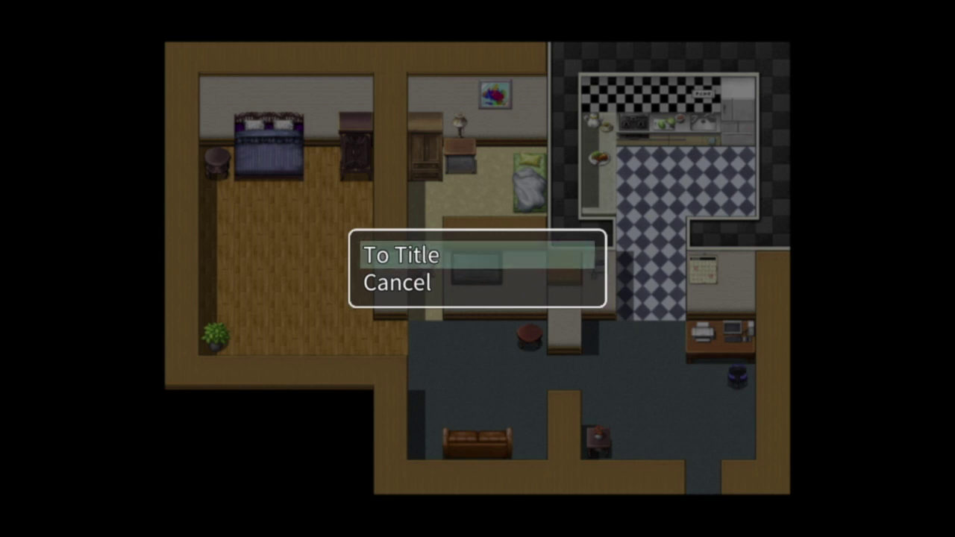
{"action": "key", "text": "Down"}
{"action": "key", "text": "Up"}
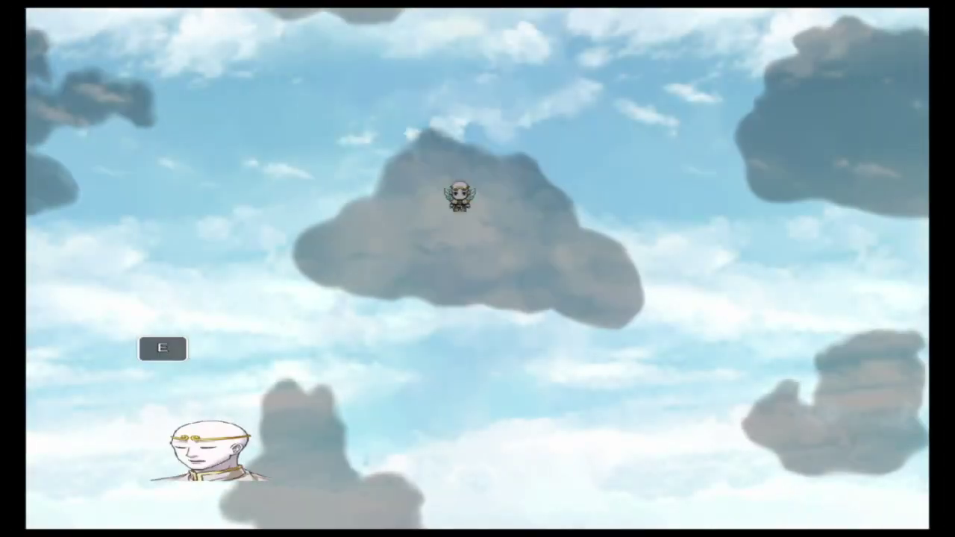
- Replay the opening scene in a new game to reach the house as Evan
{"action": "key", "text": "Return"}
{"action": "key", "text": "Return"}
{"action": "key", "text": "Return"}
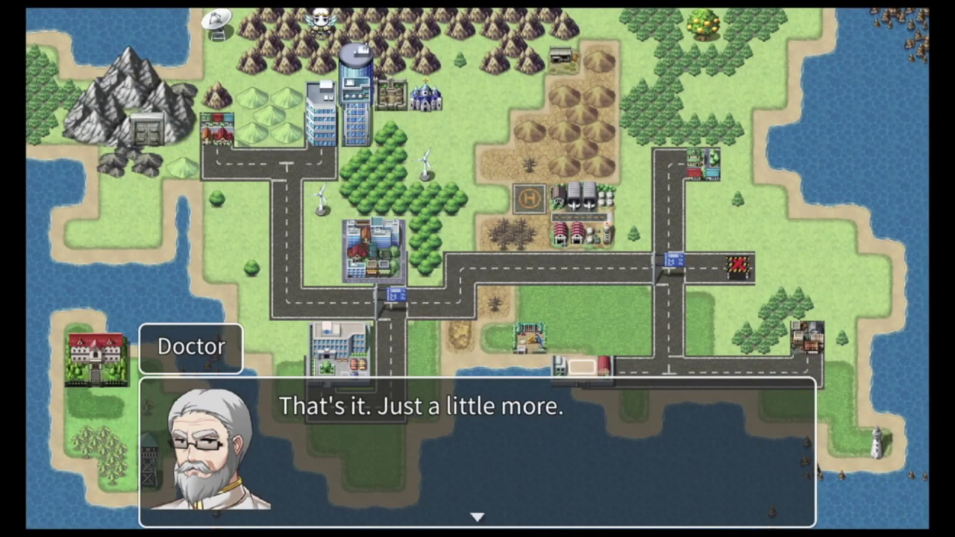
{"action": "key", "text": "e"}
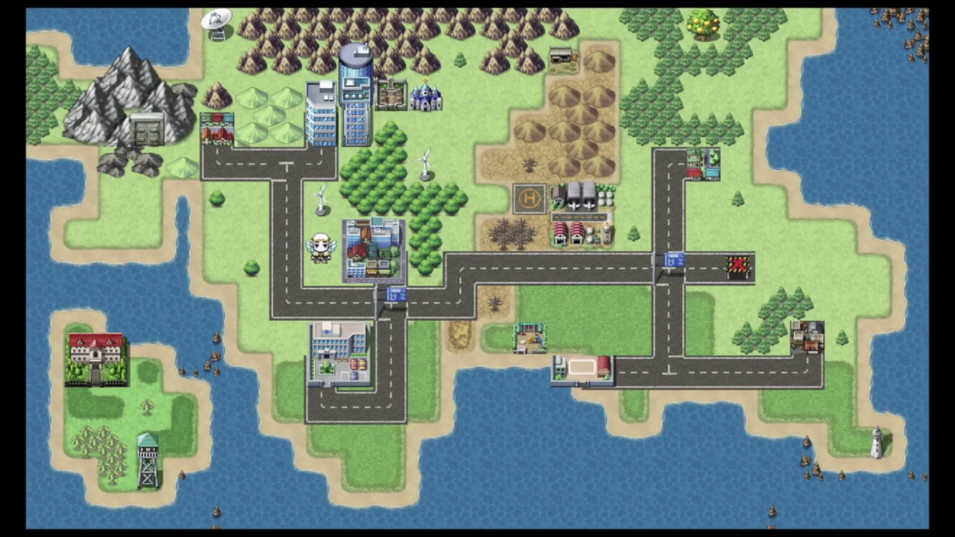
{"action": "key", "text": "e"}
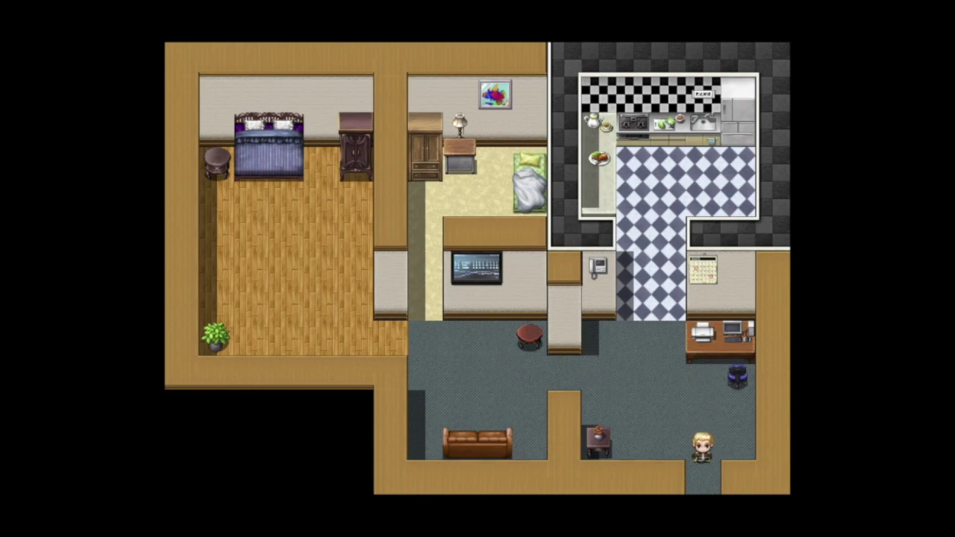
- Take Evan to the single bed in the small bedroom and accept the nap
{"action": "key", "text": "Down"}
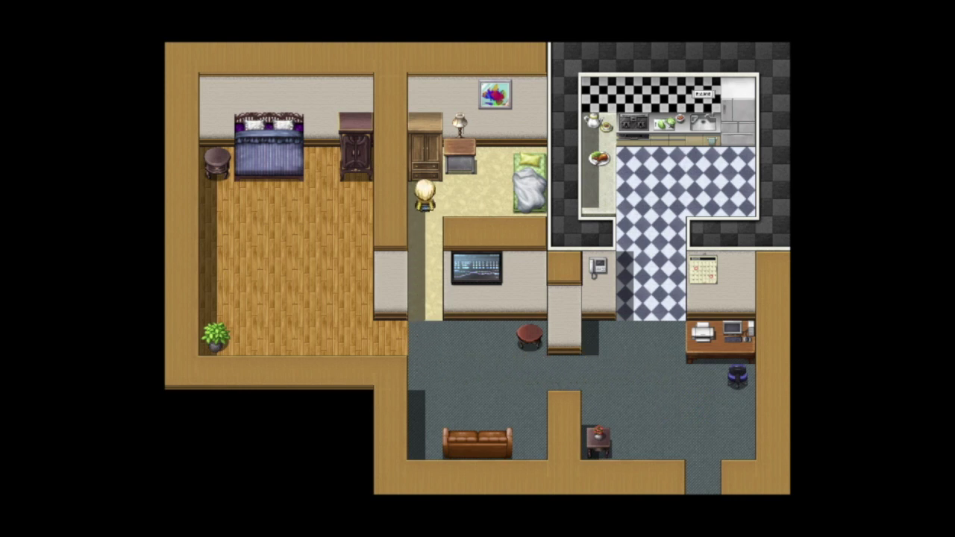
{"action": "key", "text": "Return"}
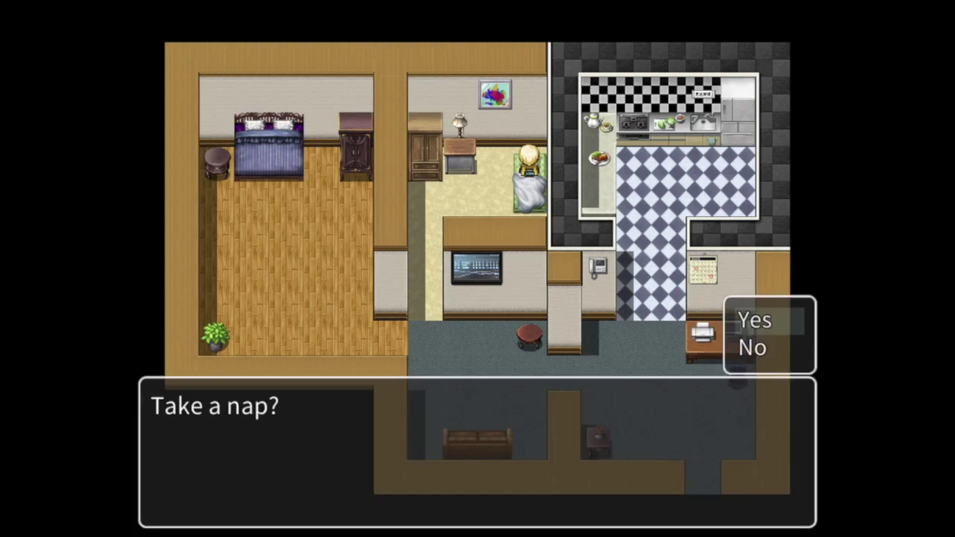
{"action": "key", "text": "Return"}
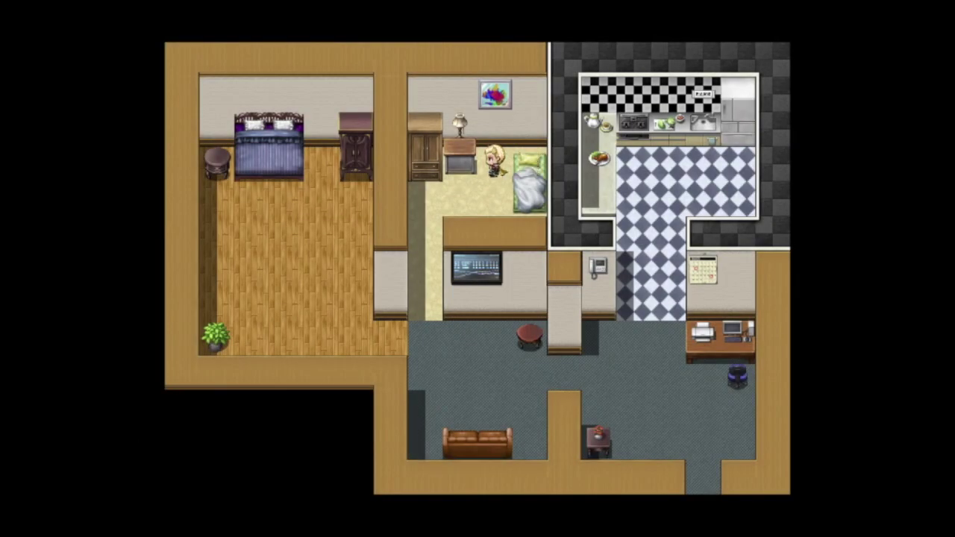
- End Evan's playtest with Game End and open the Mansion In map in the editor
{"action": "key", "text": "Escape"}
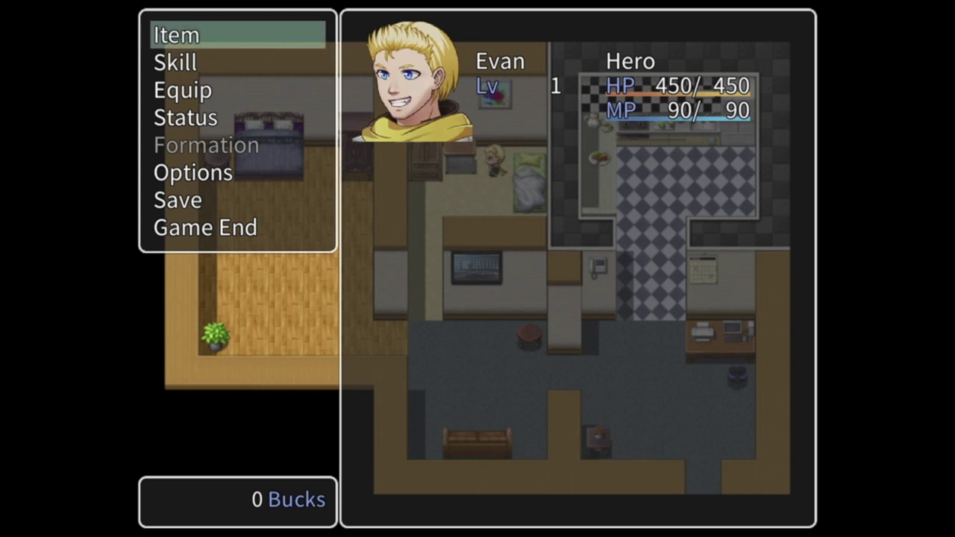
{"action": "key", "text": "Down"}
{"action": "key", "text": "Down"}
{"action": "key", "text": "Down"}
{"action": "key", "text": "Down"}
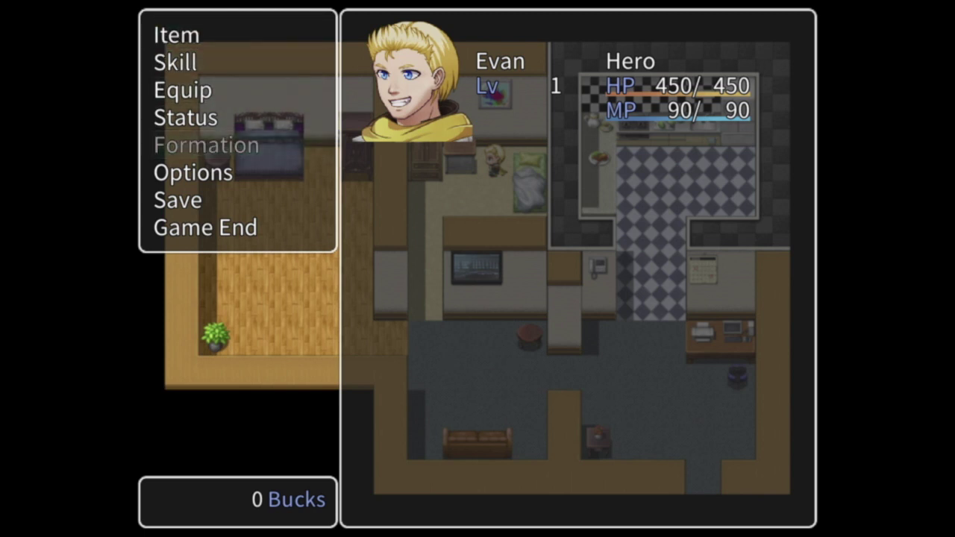
{"action": "key", "text": "Up"}
{"action": "key", "text": "Return"}
{"action": "key", "text": "Return"}
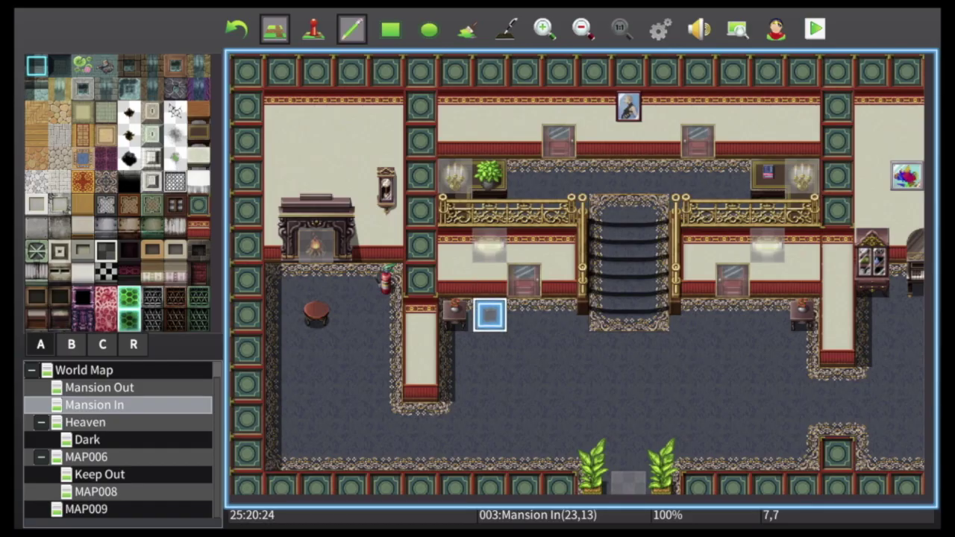
- Examine the gender choice commands of the Mansion In event at 7,7, and close the event without saving changes
{"action": "key", "text": "F6"}
{"action": "key", "text": "Return"}
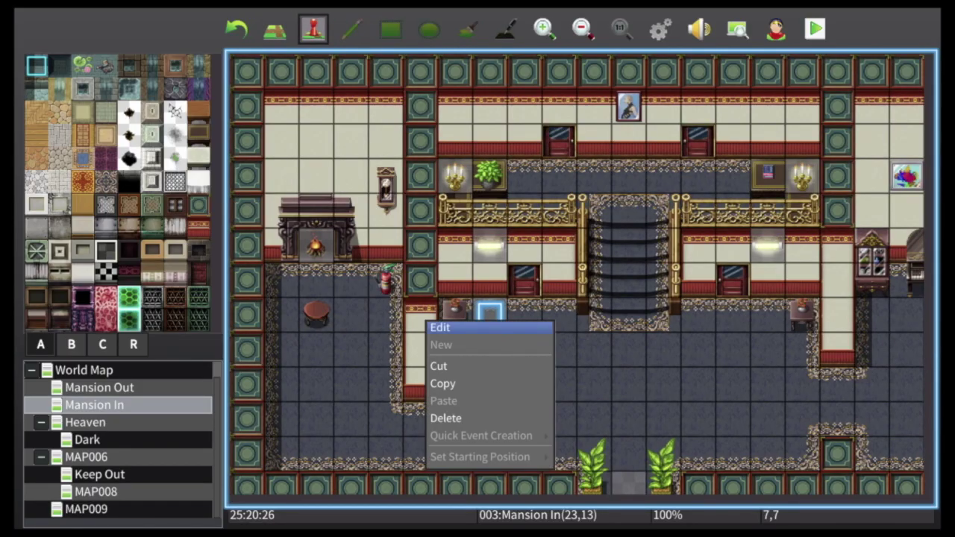
{"action": "key", "text": "Return"}
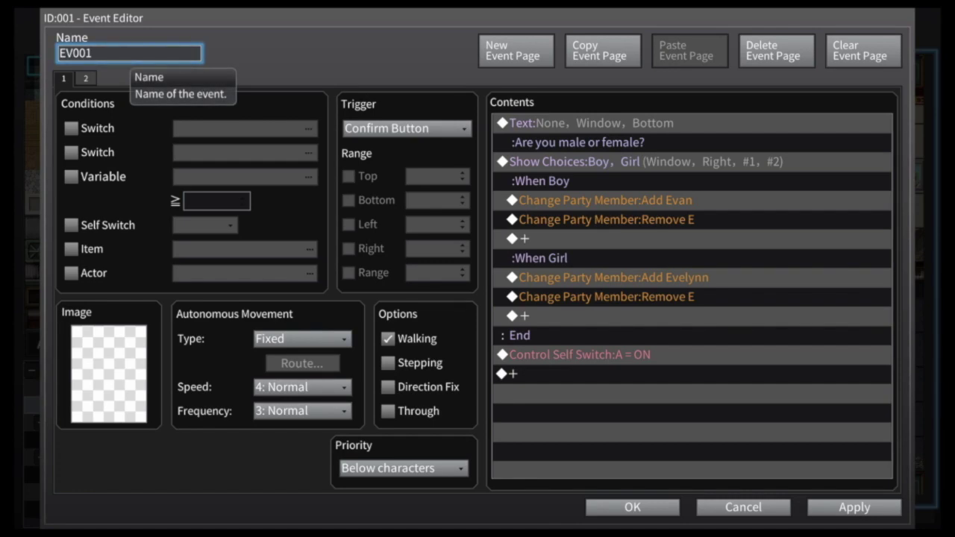
{"action": "key", "text": "Right"}
{"action": "key", "text": "Down"}
{"action": "key", "text": "Right"}
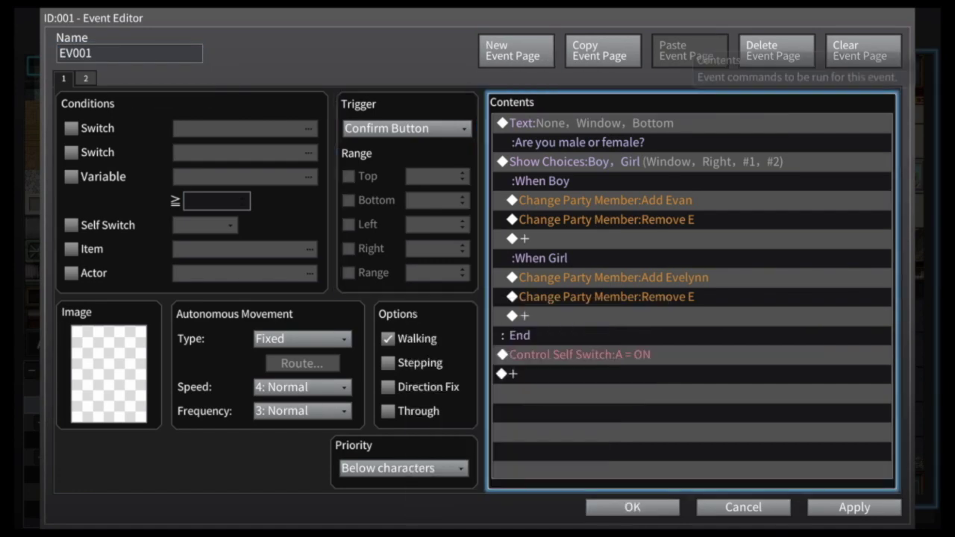
{"action": "key", "text": "Escape"}
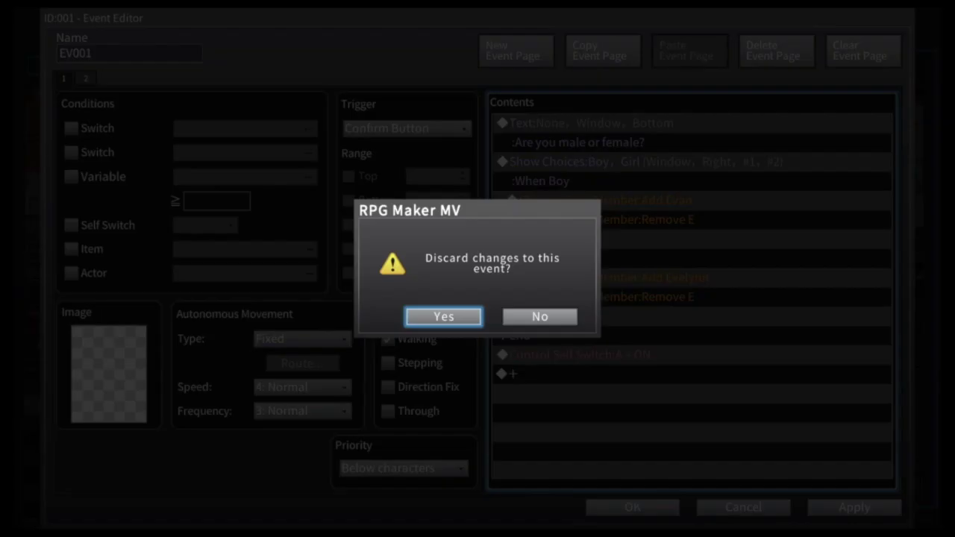
{"action": "key", "text": "Return"}
- Create a new event at 7,8 on the Mansion In map and enter its empty command contents
{"action": "key", "text": "Return"}
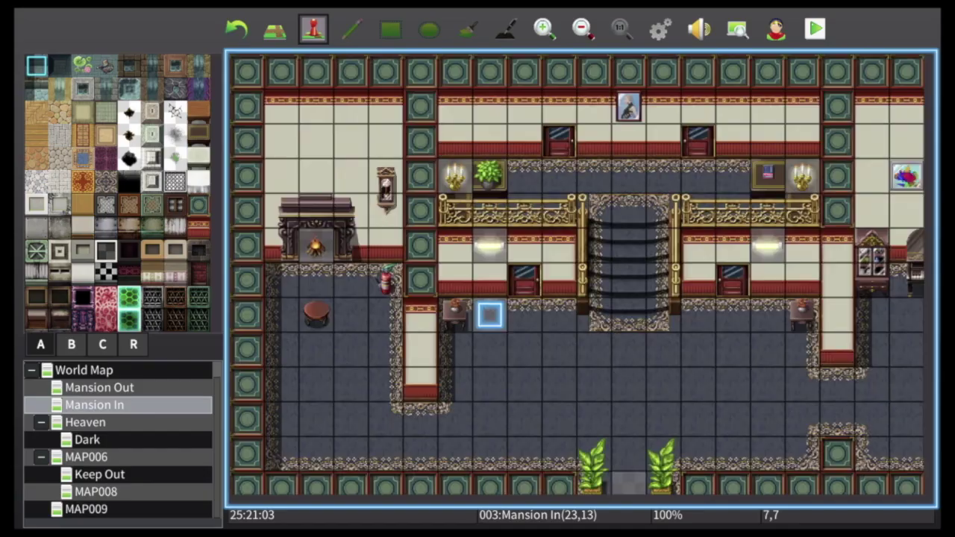
{"action": "key", "text": "Return"}
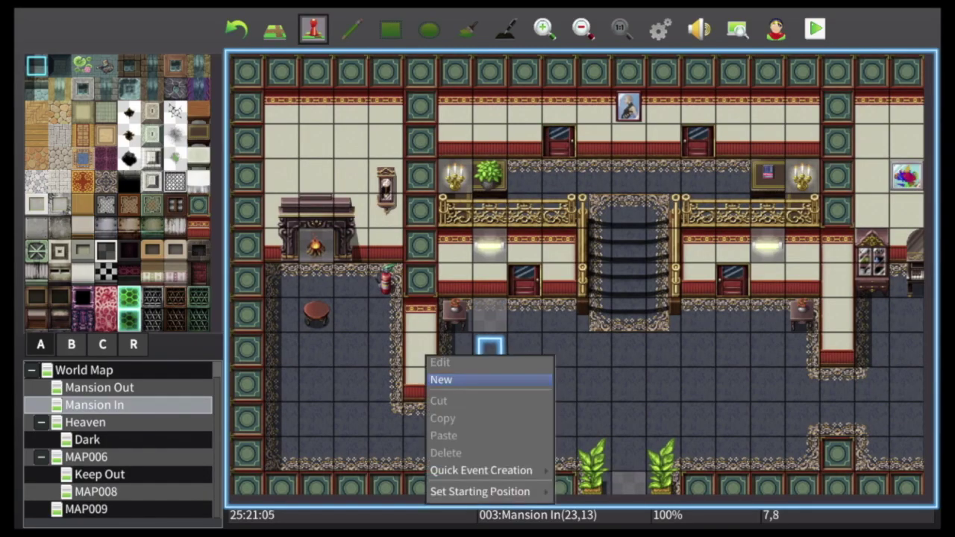
{"action": "key", "text": "Return"}
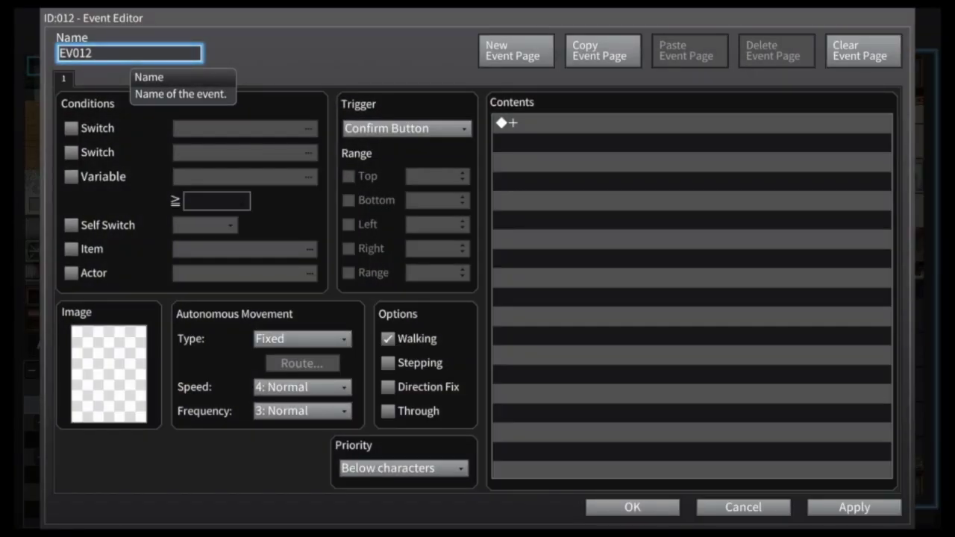
{"action": "key", "text": "Right"}
{"action": "key", "text": "Down"}
{"action": "key", "text": "Right"}
- Add a Show Text command with the message "select your gender..." to the new event
{"action": "key", "text": "Return"}
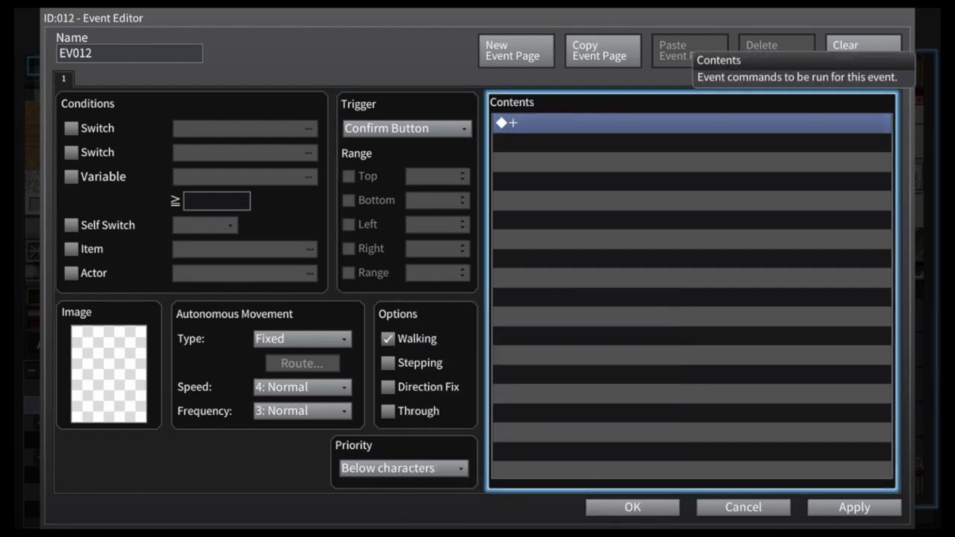
{"action": "key", "text": "Return"}
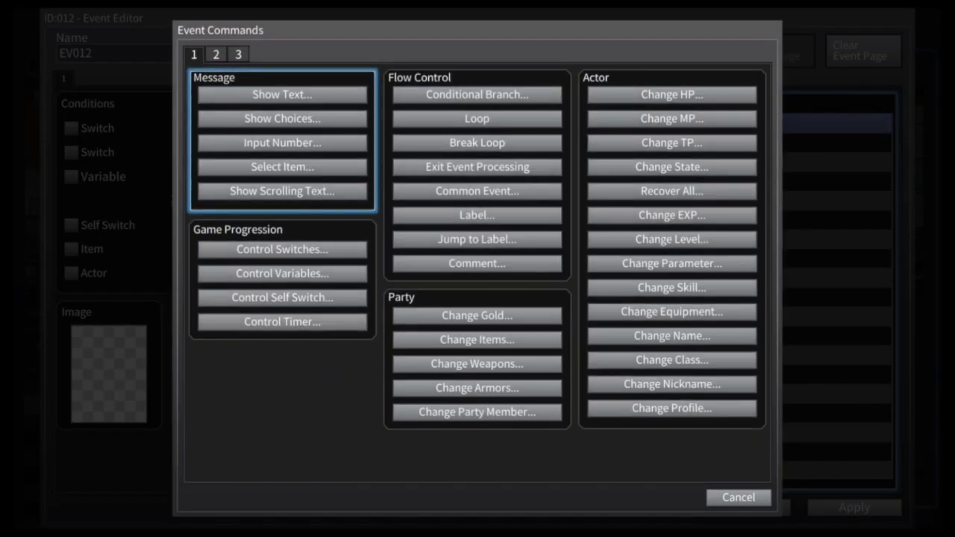
{"action": "key", "text": "Tab"}
{"action": "key", "text": "Return"}
{"action": "key", "text": "Tab"}
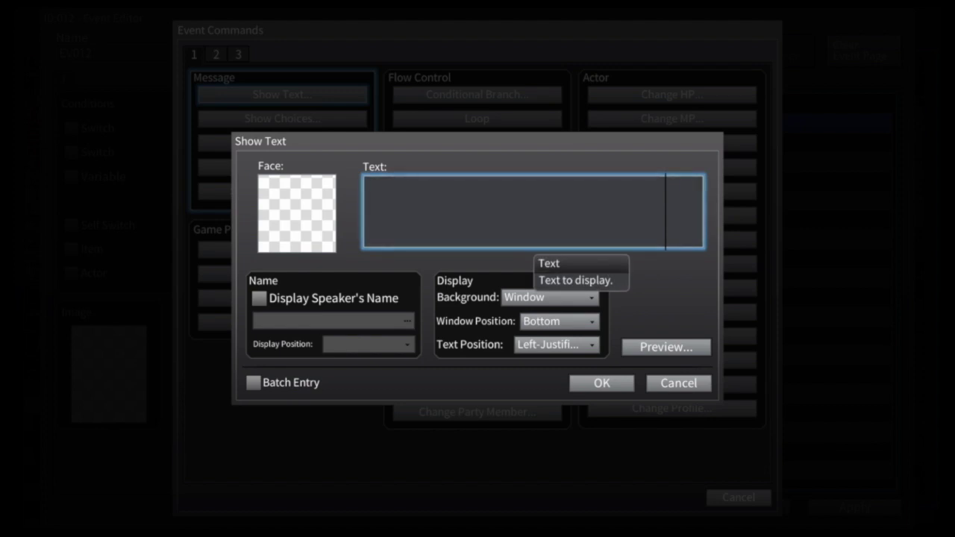
{"action": "key", "text": "Return"}
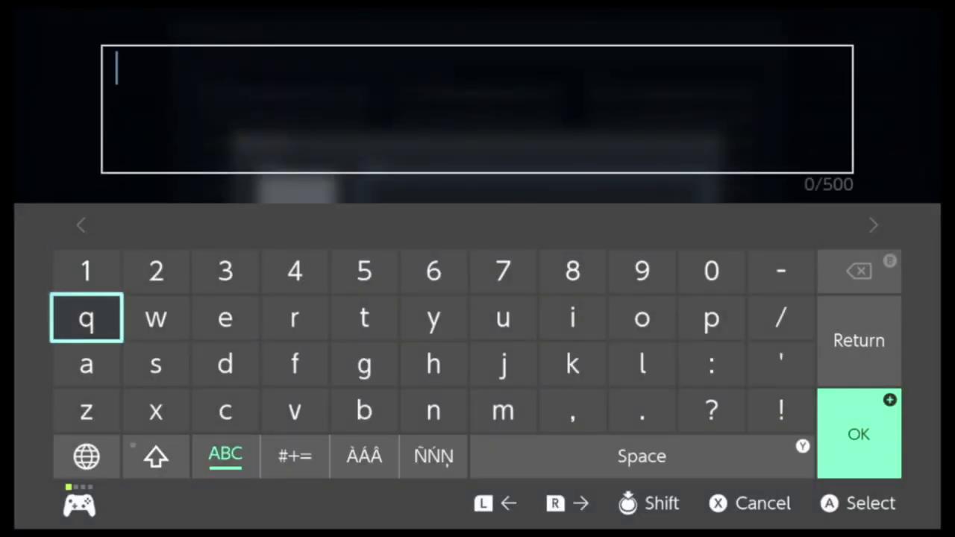
{"action": "type", "text": "selev"}
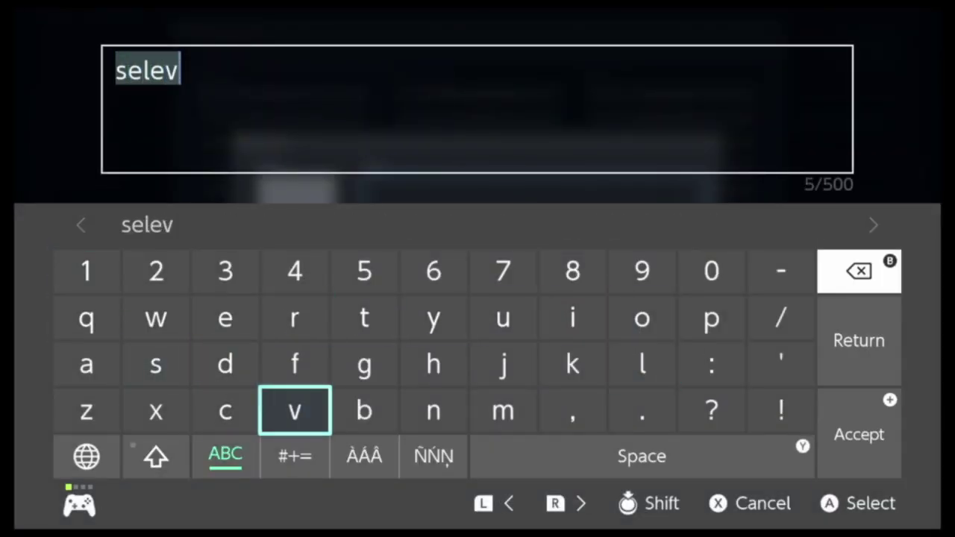
{"action": "key", "text": "BackSpace"}
{"action": "type", "text": "ct your gen"}
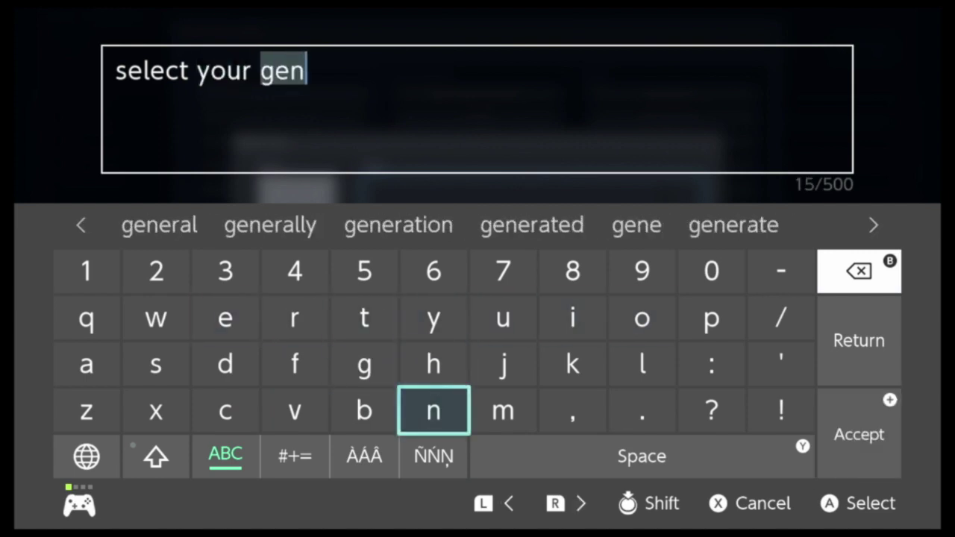
{"action": "type", "text": "der..."}
{"action": "key", "text": "Return"}
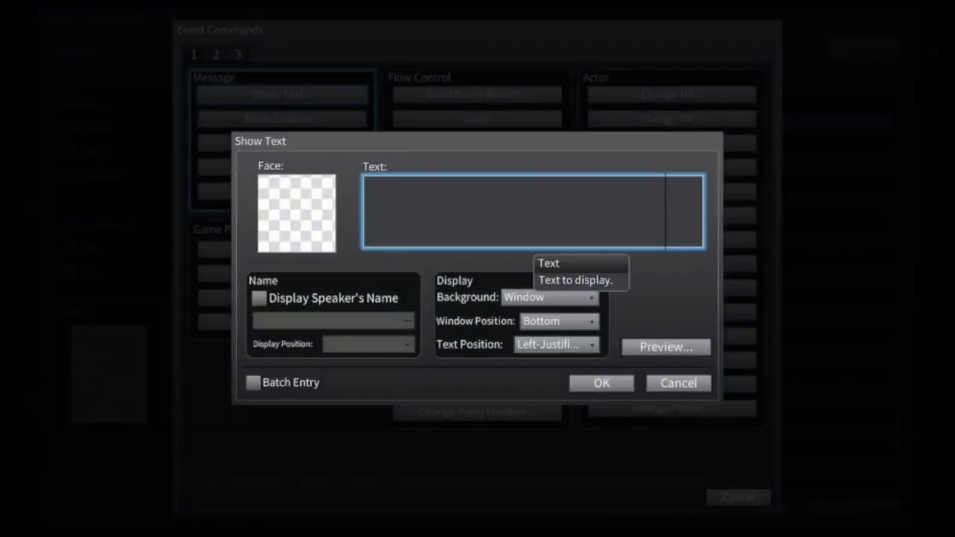
{"action": "key", "text": "Down"}
{"action": "key", "text": "Down"}
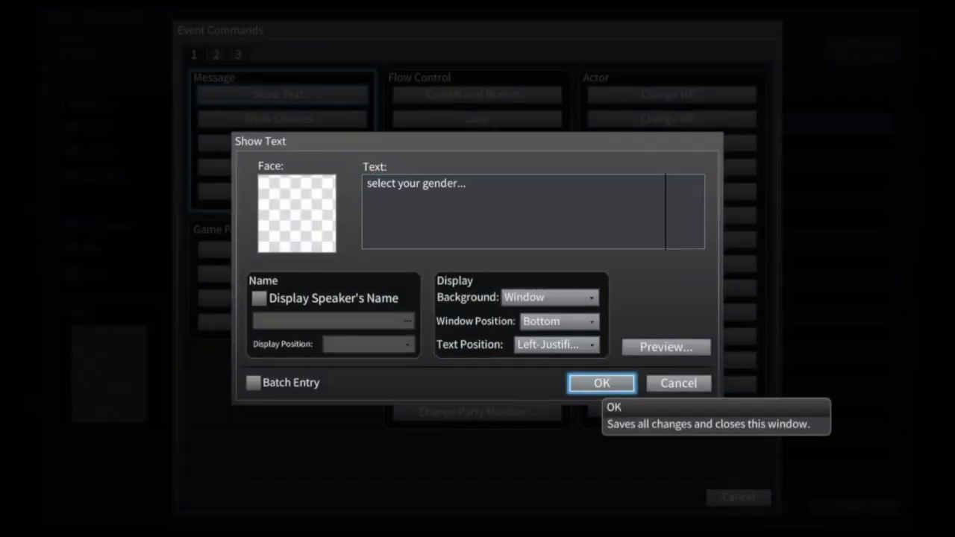
{"action": "key", "text": "Return"}
- Start a Show Choices command below the text message and set choice #1 to "male"
{"action": "key", "text": "Down"}
{"action": "key", "text": "Return"}
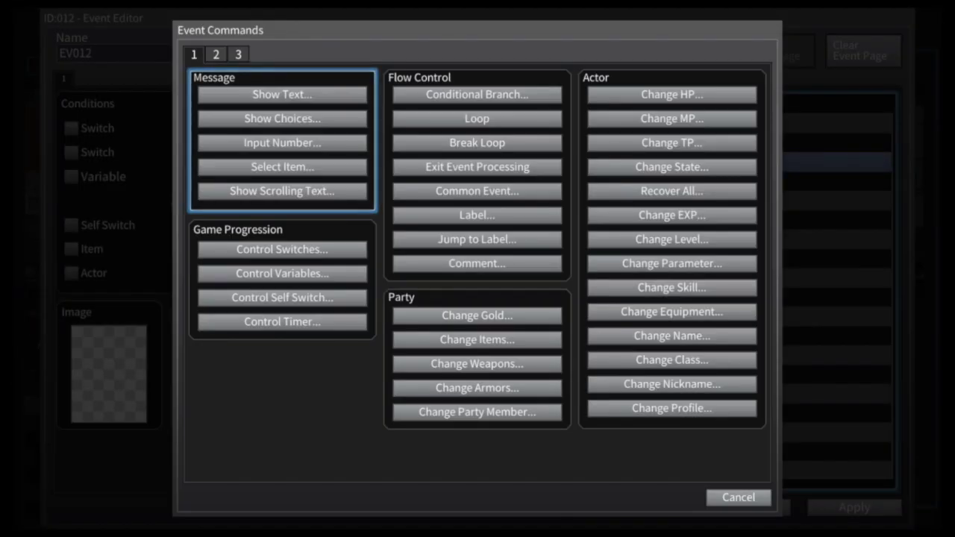
{"action": "key", "text": "Return"}
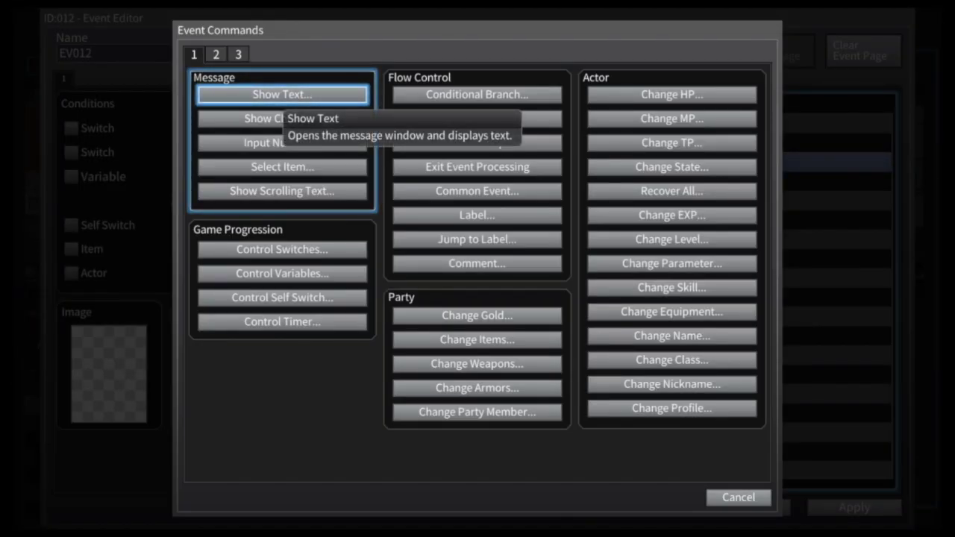
{"action": "key", "text": "Down"}
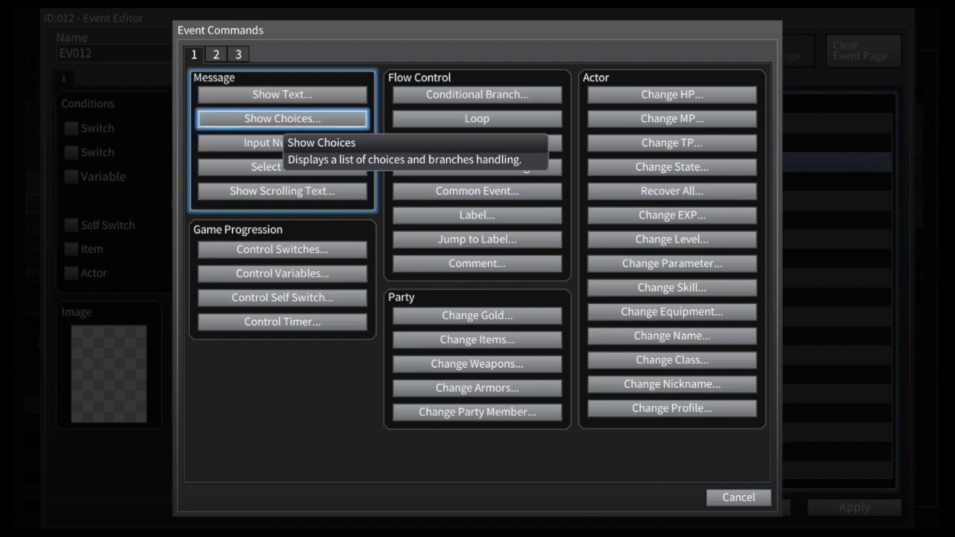
{"action": "key", "text": "Return"}
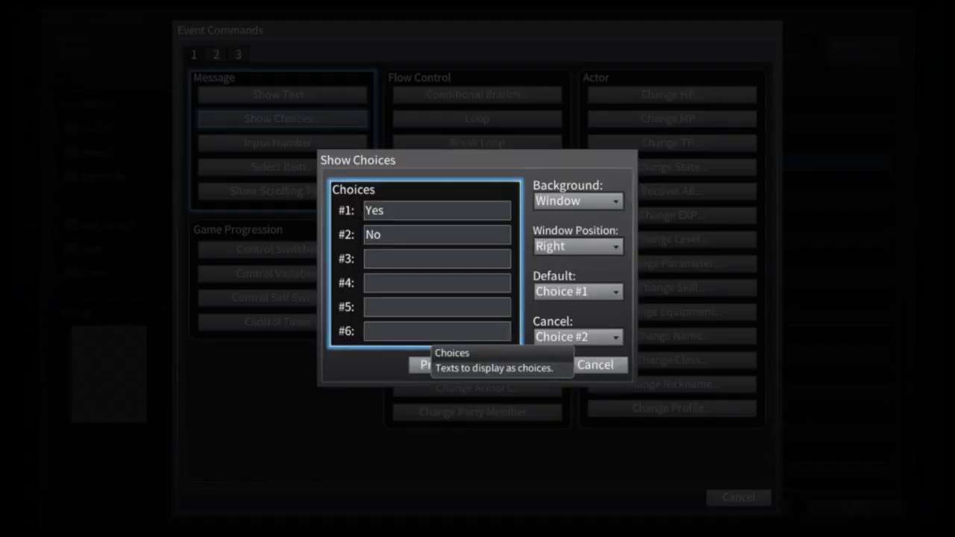
{"action": "key", "text": "Down"}
{"action": "key", "text": "Up"}
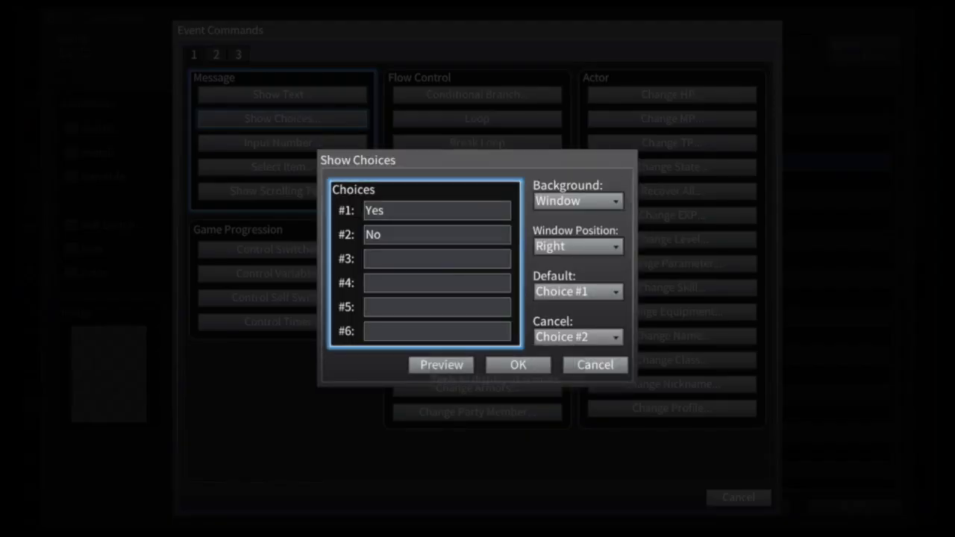
{"action": "key", "text": "Return"}
{"action": "key", "text": "Return"}
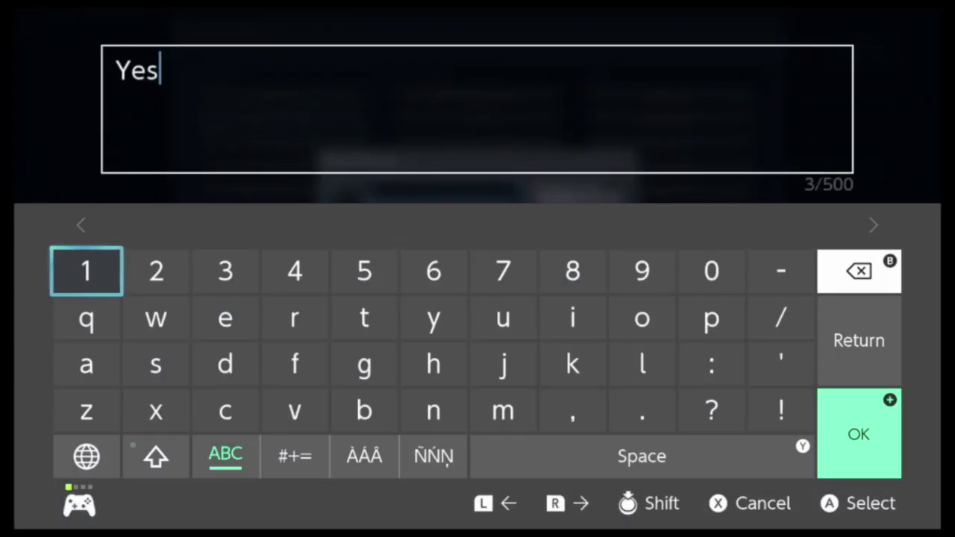
{"action": "key", "text": "BackSpace"}
{"action": "type", "text": "ma"}
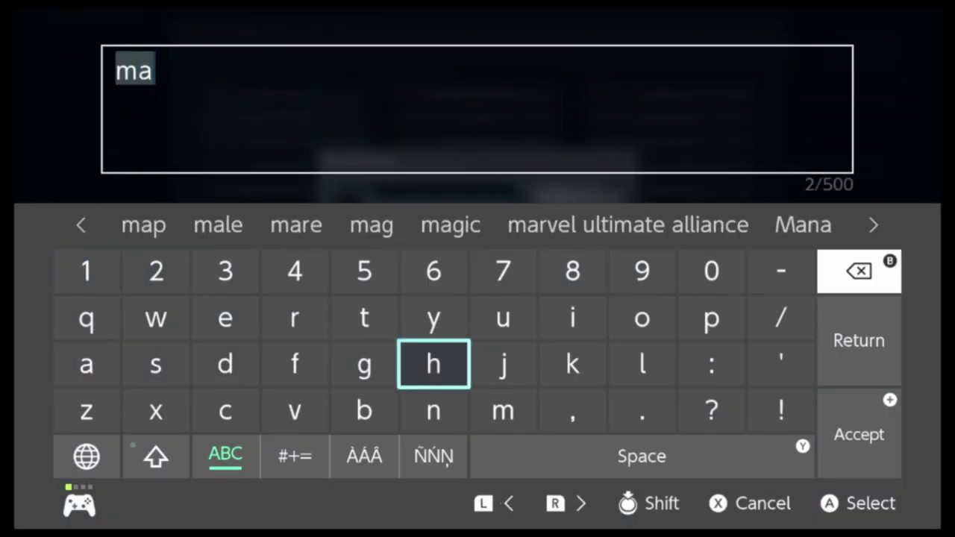
{"action": "type", "text": "le"}
{"action": "key", "text": "Return"}
- Set choice #2 to "female" and confirm the Show Choices command, keeping its other options
{"action": "key", "text": "Down"}
{"action": "key", "text": "Return"}
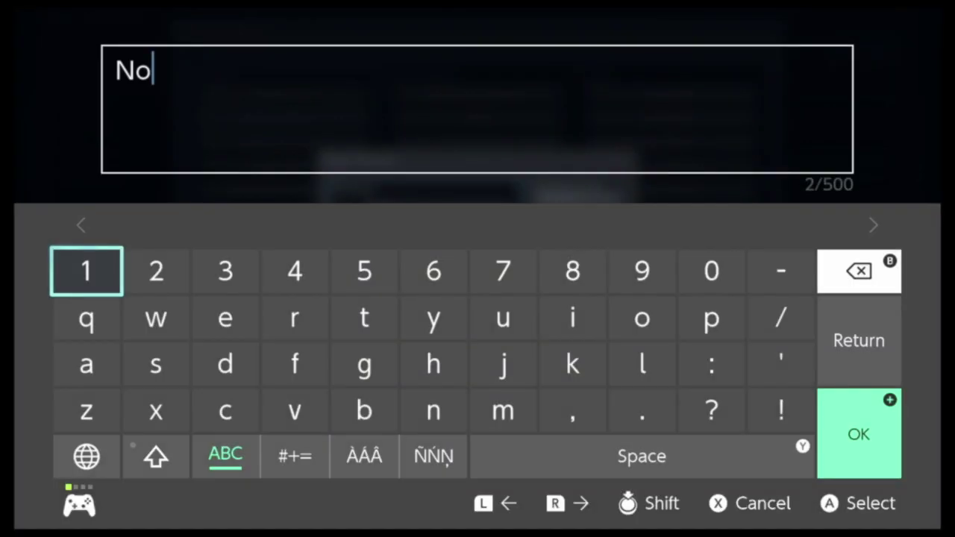
{"action": "key", "text": "BackSpace"}
{"action": "key", "text": "BackSpace"}
{"action": "type", "text": "female"}
{"action": "key", "text": "Return"}
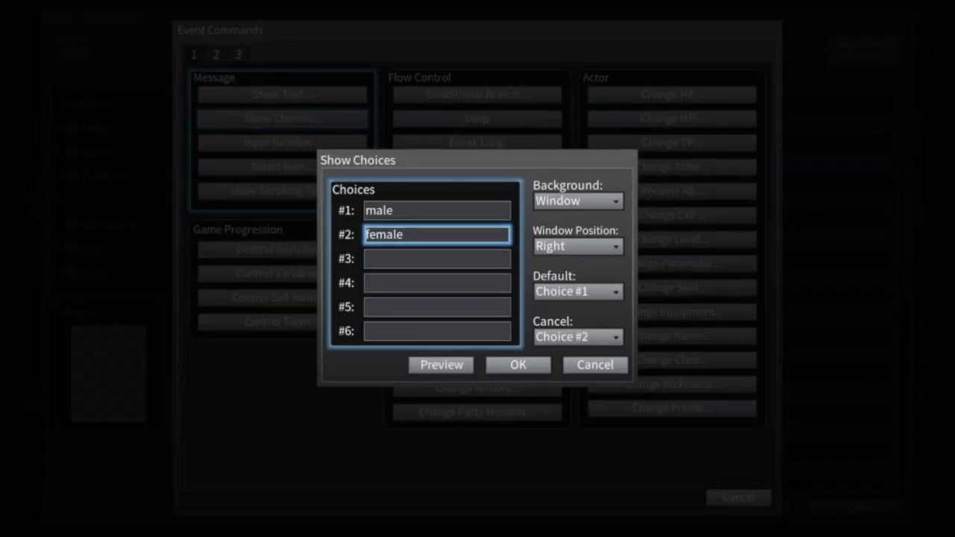
{"action": "key", "text": "Down"}
{"action": "key", "text": "Down"}
{"action": "key", "text": "Escape"}
{"action": "key", "text": "Right"}
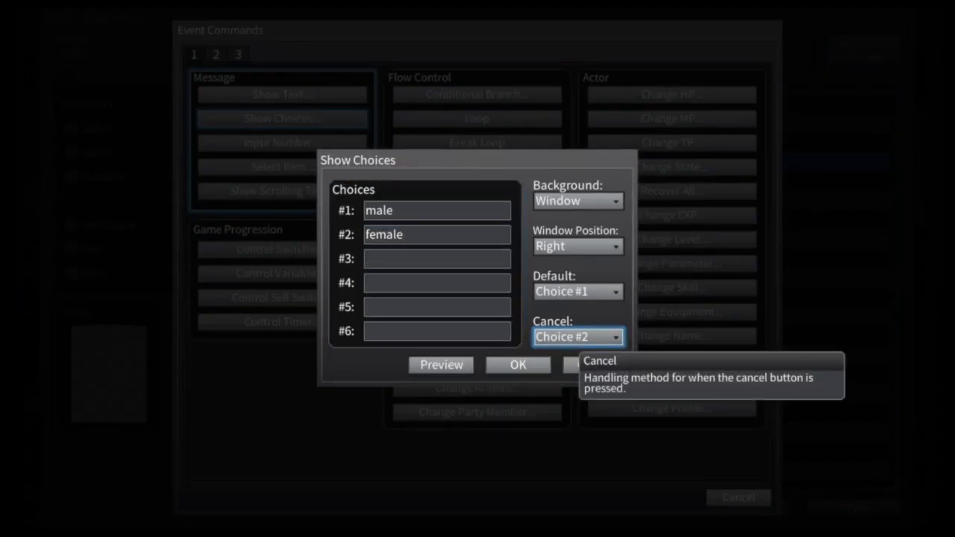
- Start a Change Party Member command in the empty line of the When male branch
{"action": "key", "text": "Down"}
{"action": "key", "text": "Left"}
{"action": "key", "text": "Right"}
{"action": "key", "text": "Return"}
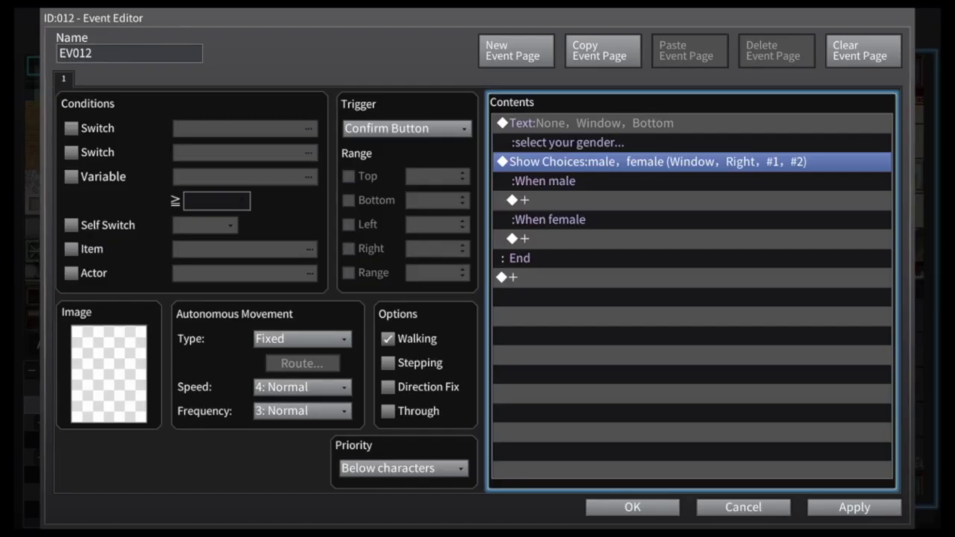
{"action": "key", "text": "Down"}
{"action": "key", "text": "Down"}
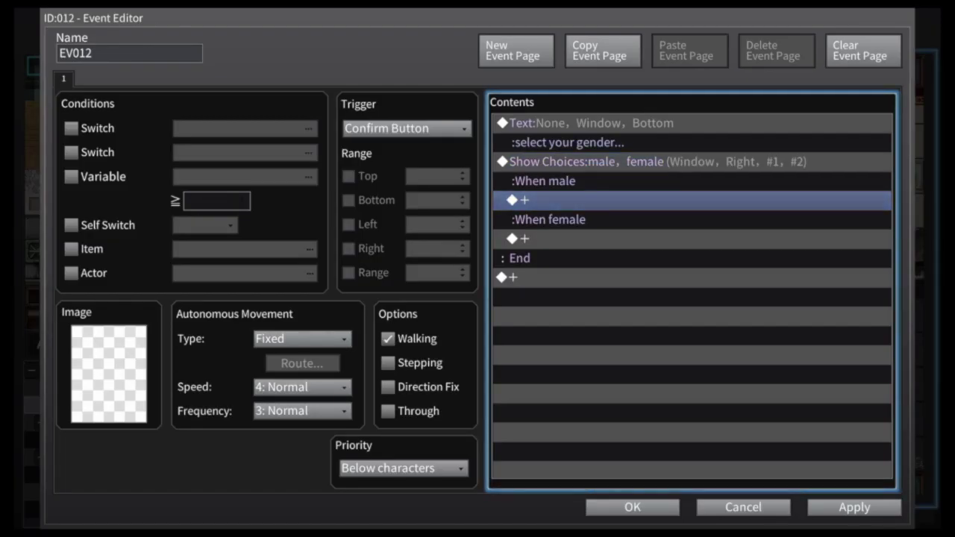
{"action": "key", "text": "Return"}
{"action": "key", "text": "Right"}
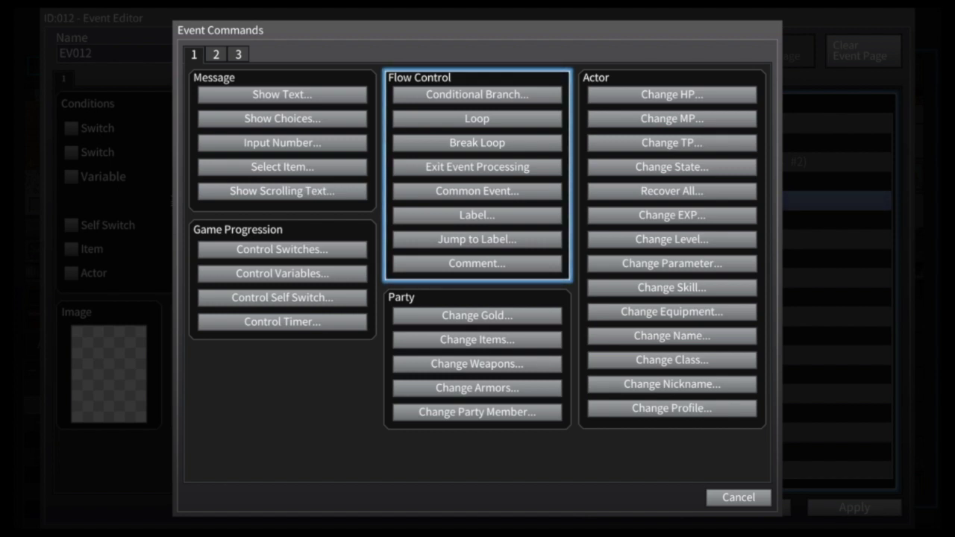
{"action": "key", "text": "Down"}
{"action": "key", "text": "Return"}
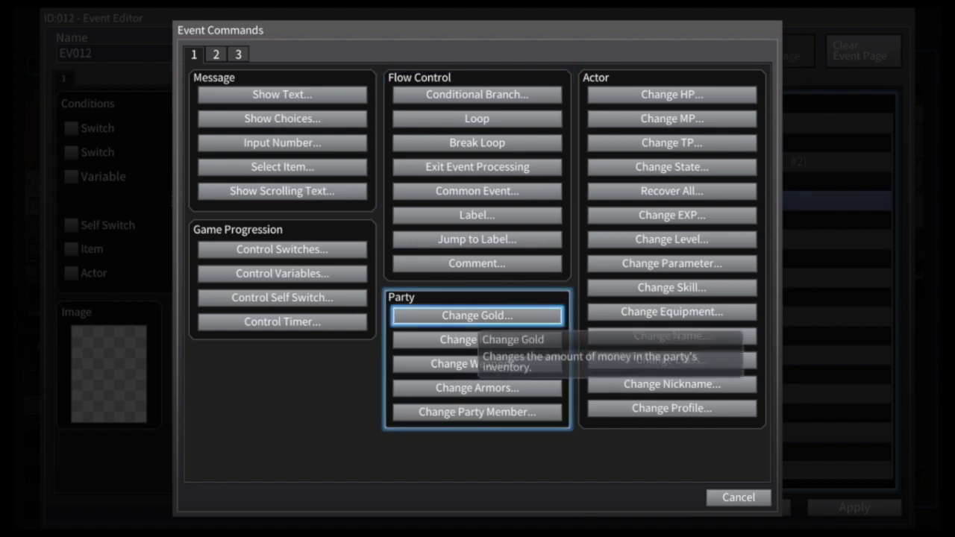
{"action": "key", "text": "Down"}
{"action": "key", "text": "Down"}
{"action": "key", "text": "Down"}
{"action": "key", "text": "Down"}
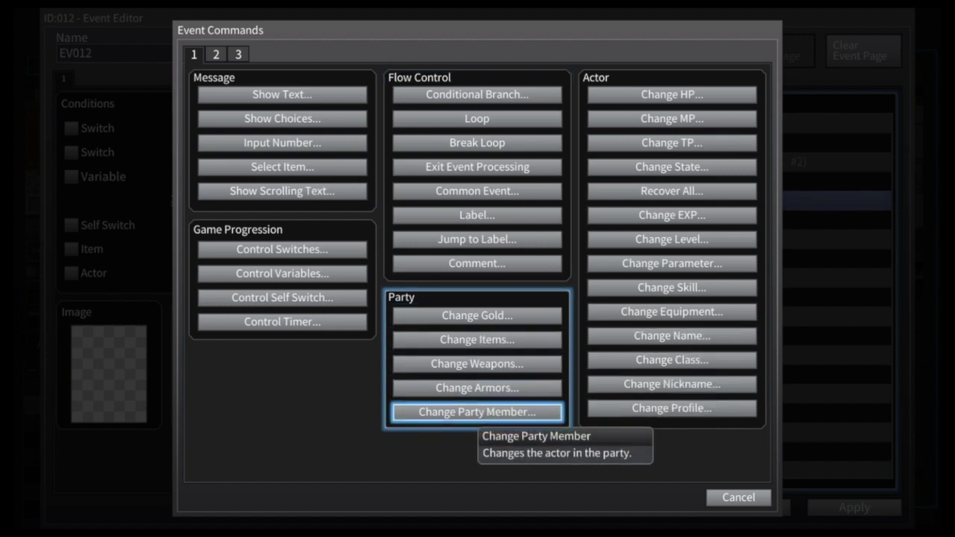
{"action": "key", "text": "Return"}
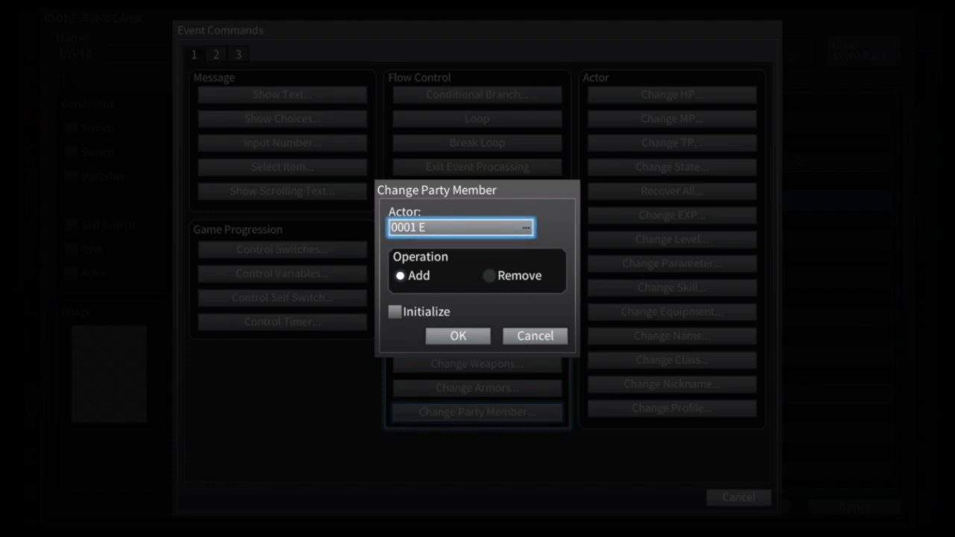
- Set the party member operation to Remove for actor 0001 E and confirm the command
{"action": "key", "text": "Down"}
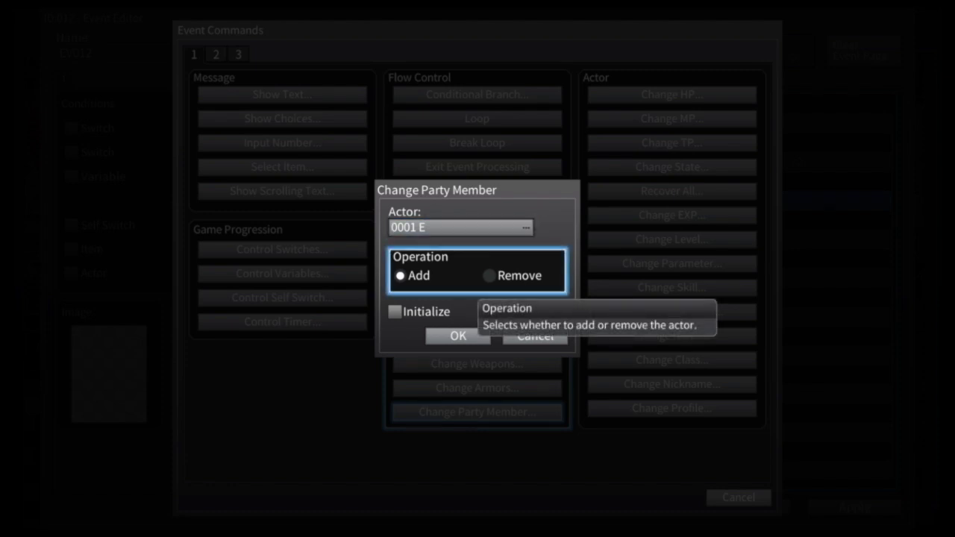
{"action": "key", "text": "Return"}
{"action": "key", "text": "Right"}
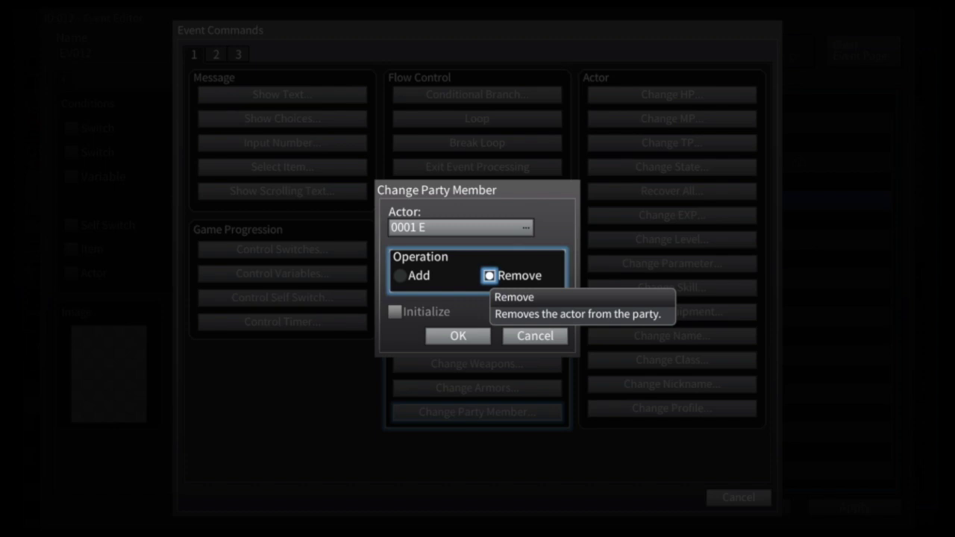
{"action": "key", "text": "Return"}
{"action": "key", "text": "Down"}
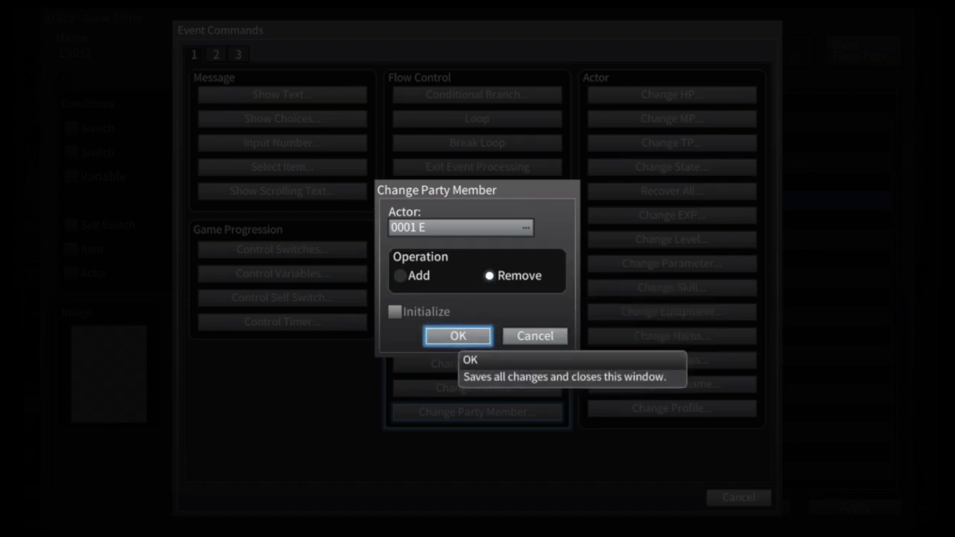
{"action": "key", "text": "Return"}
- Start a second Change Party Member command in the When male branch, below the removal of actor 0001 E
{"action": "key", "text": "Down"}
{"action": "key", "text": "Return"}
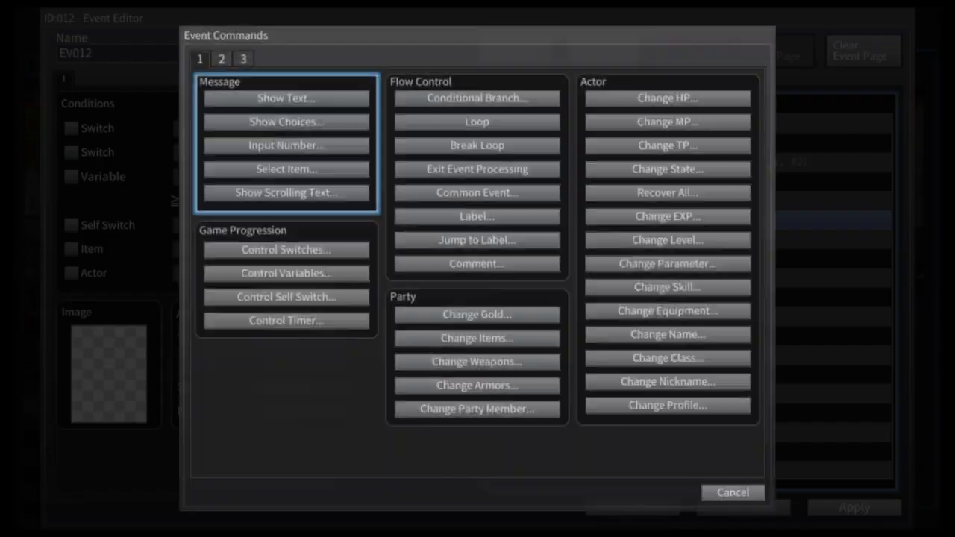
{"action": "key", "text": "Right"}
{"action": "key", "text": "Down"}
{"action": "key", "text": "Return"}
{"action": "key", "text": "Down"}
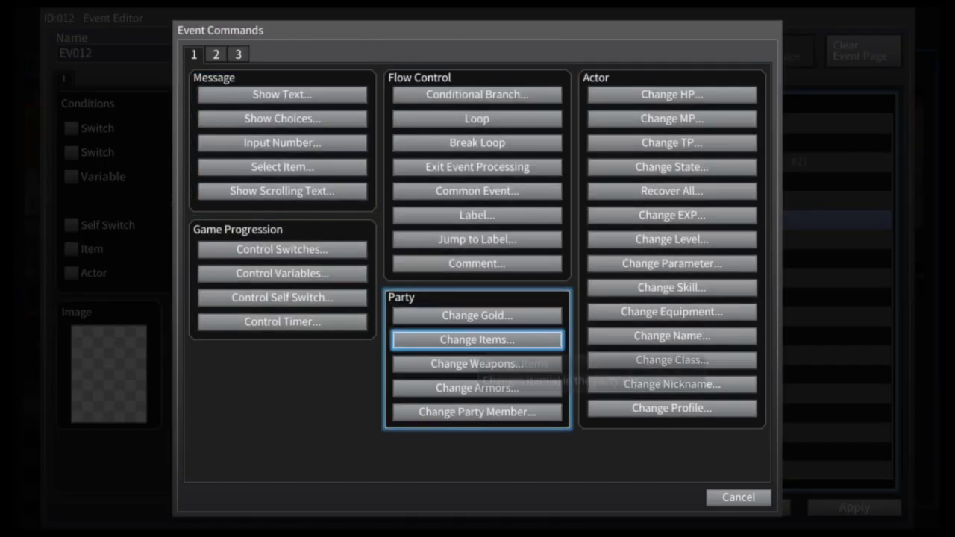
{"action": "key", "text": "Down"}
{"action": "key", "text": "Down"}
{"action": "key", "text": "Down"}
{"action": "key", "text": "Return"}
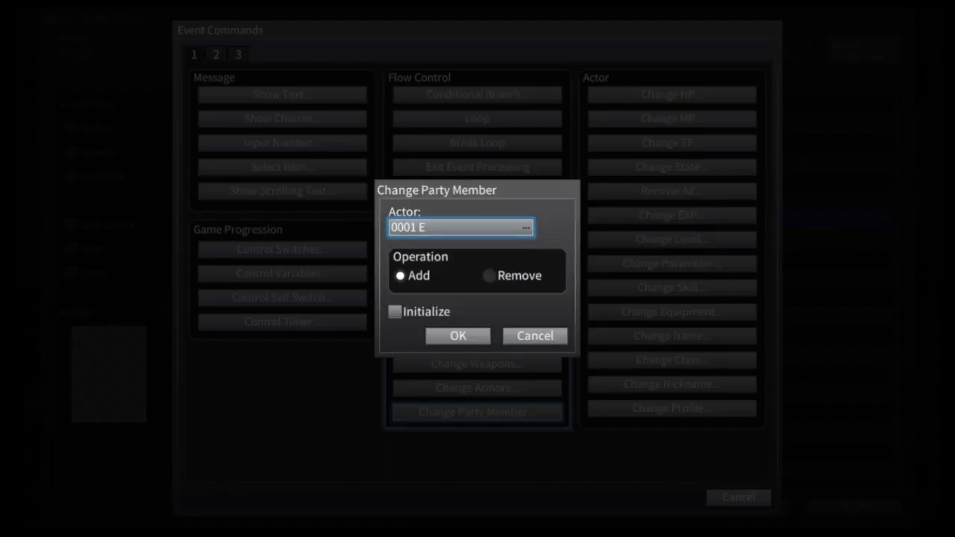
- Set the new Change Party Member command to add actor 0002 Evan without Initialize, and confirm it
{"action": "key", "text": "Return"}
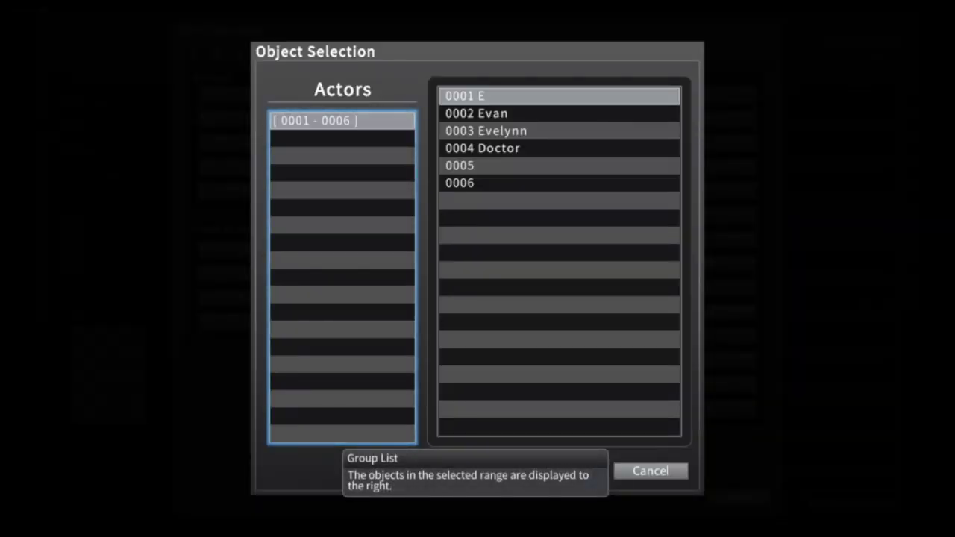
{"action": "key", "text": "Right"}
{"action": "key", "text": "Down"}
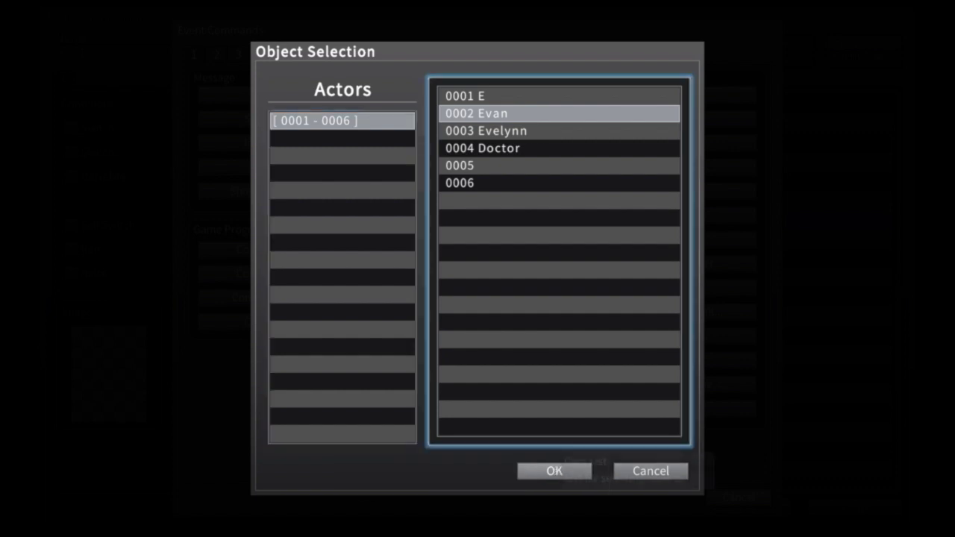
{"action": "key", "text": "Tab"}
{"action": "key", "text": "Return"}
{"action": "key", "text": "Tab"}
{"action": "key", "text": "Tab"}
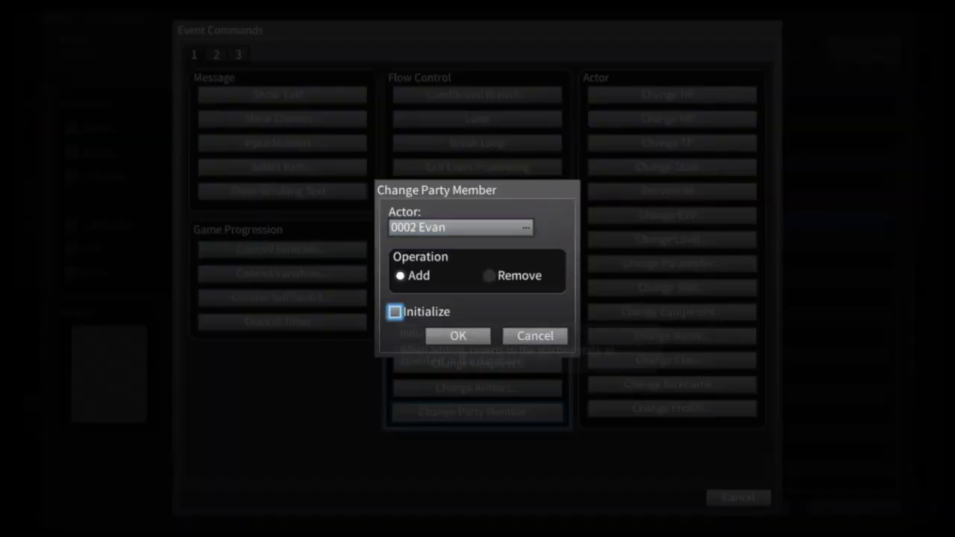
{"action": "key", "text": "Tab"}
{"action": "key", "text": "Return"}
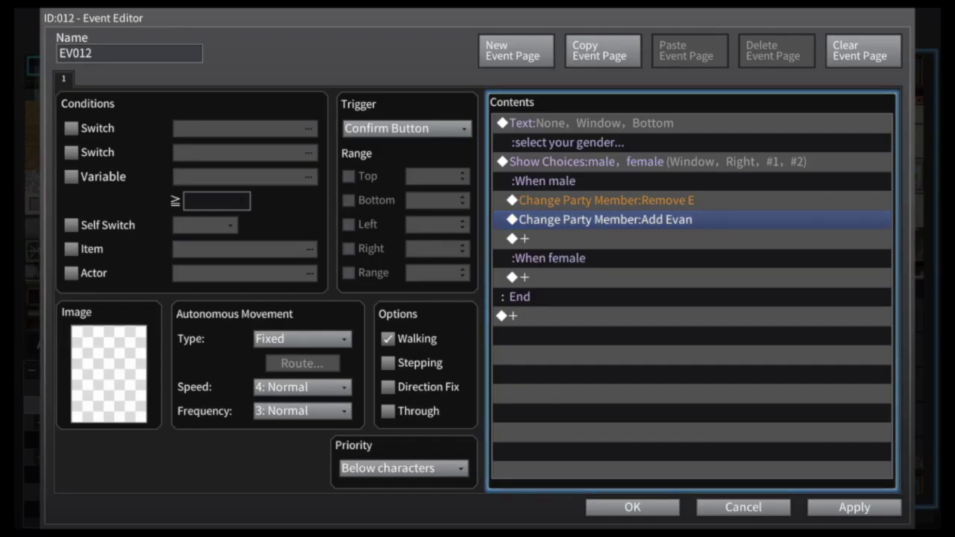
{"action": "key", "text": "Down"}
{"action": "key", "text": "Down"}
{"action": "key", "text": "Down"}
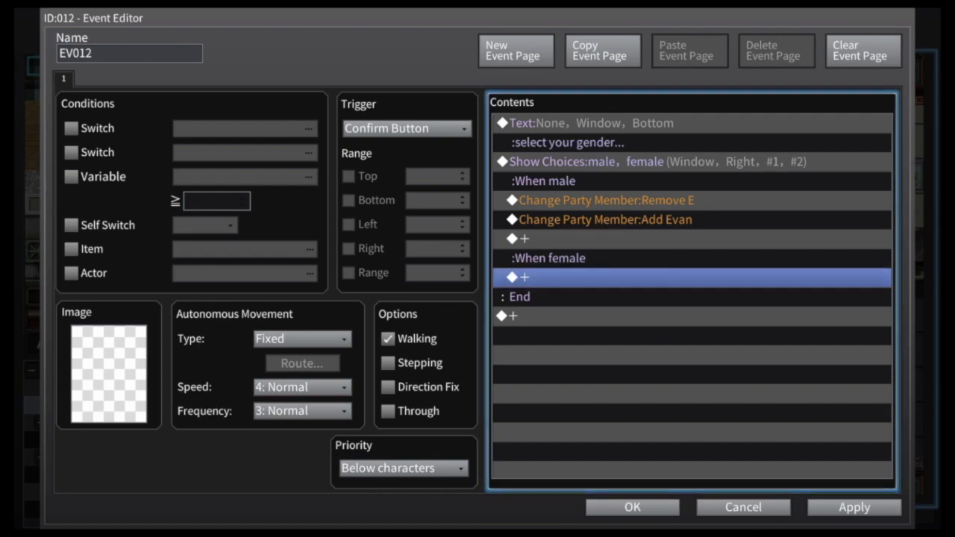
{"action": "key", "text": "Return"}
{"action": "key", "text": "Right"}
{"action": "key", "text": "Escape"}
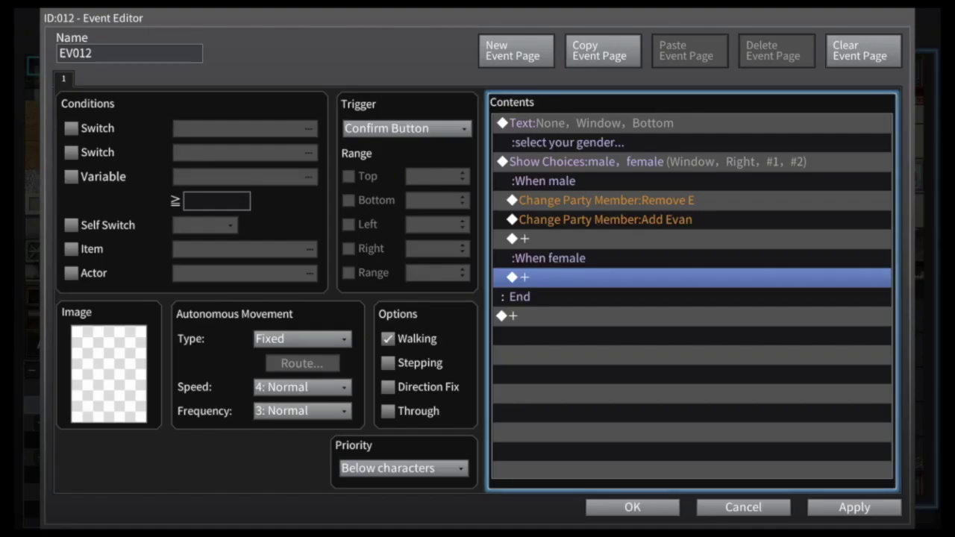
- Copy the Change Party Member: Remove E command from the When male branch
{"action": "key", "text": "Up"}
{"action": "key", "text": "Up"}
{"action": "key", "text": "Up"}
{"action": "key", "text": "Up"}
{"action": "key", "text": "Menu"}
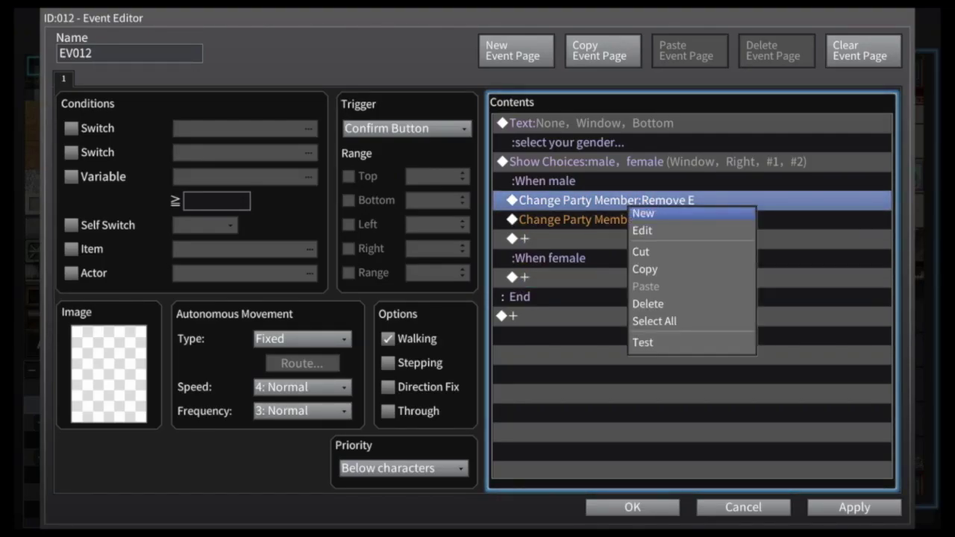
{"action": "key", "text": "Down"}
- Paste the copied Remove E command into the empty line of the When female branch
{"action": "key", "text": "Down"}
{"action": "key", "text": "Down"}
{"action": "key", "text": "Return"}
{"action": "key", "text": "Down"}
{"action": "key", "text": "Down"}
{"action": "key", "text": "Down"}
{"action": "key", "text": "Down"}
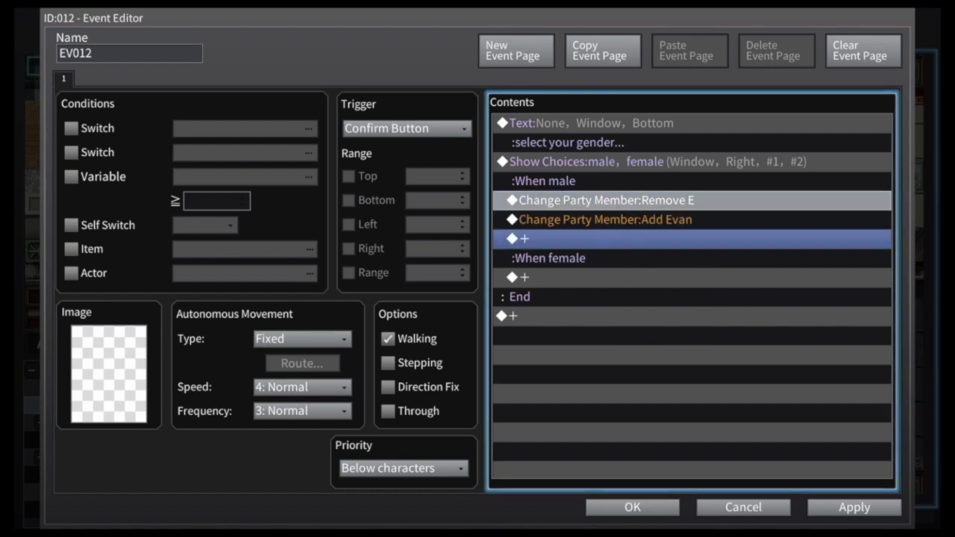
{"action": "key", "text": "Menu"}
{"action": "key", "text": "Return"}
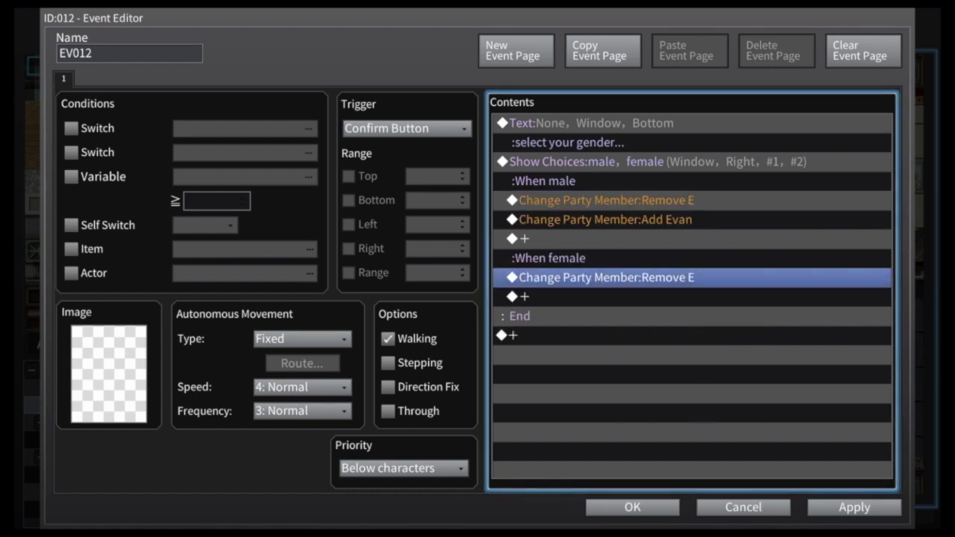
- Copy the Change Party Member: Add Evan command from the When male branch
{"action": "key", "text": "Up"}
{"action": "key", "text": "Up"}
{"action": "key", "text": "Up"}
{"action": "key", "text": "Menu"}
{"action": "key", "text": "Down"}
{"action": "key", "text": "Down"}
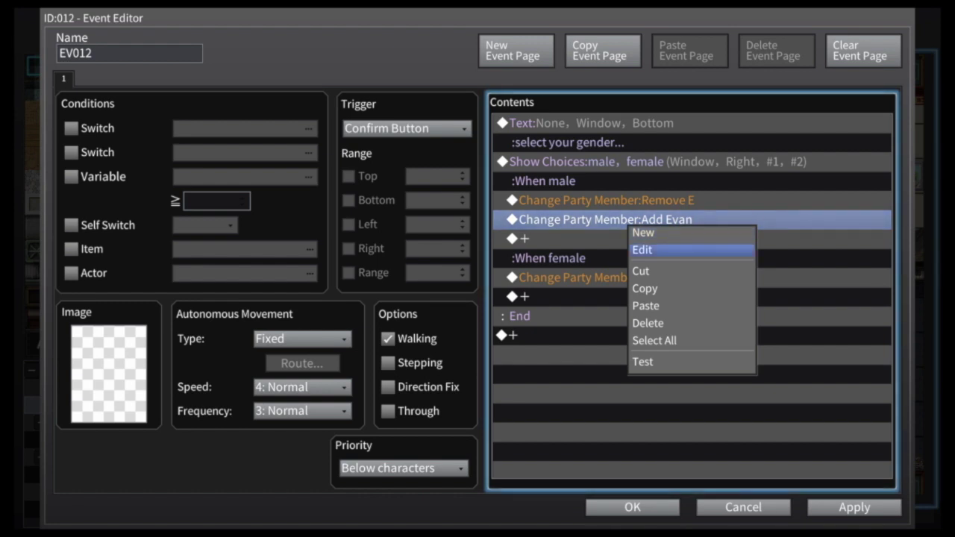
{"action": "key", "text": "Down"}
{"action": "key", "text": "Return"}
- Paste the copied Add Evan command below Remove E in the When female branch
{"action": "key", "text": "Down"}
{"action": "key", "text": "Down"}
{"action": "key", "text": "Down"}
{"action": "key", "text": "Down"}
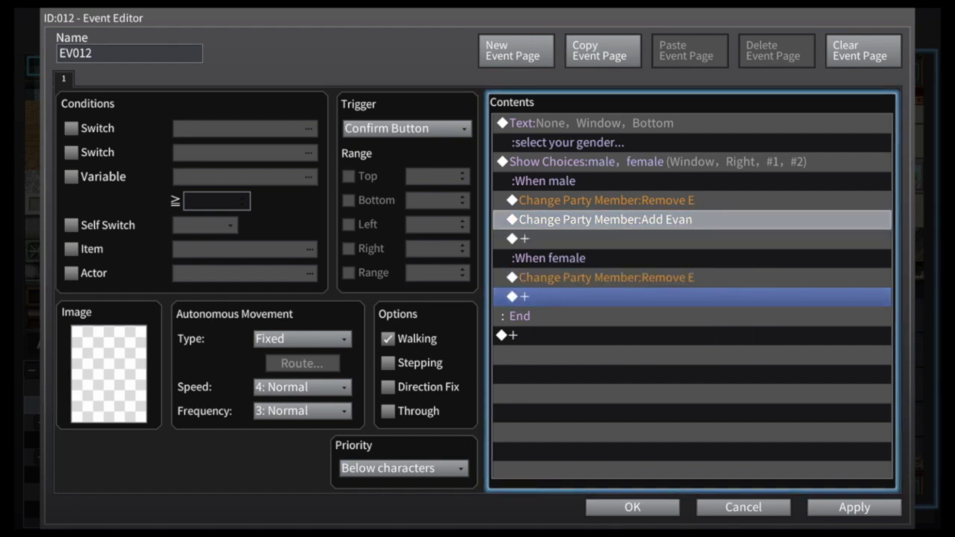
{"action": "key", "text": "Menu"}
- Change the actor of the pasted Add command in the When female branch to 0003 Evelynn and confirm it
{"action": "key", "text": "Down"}
{"action": "key", "text": "Down"}
{"action": "key", "text": "Up"}
{"action": "key", "text": "Return"}
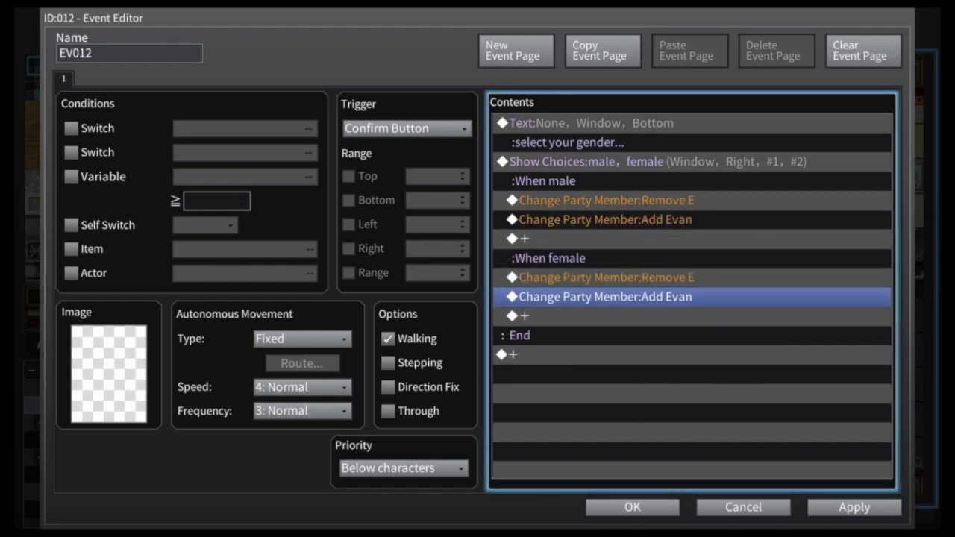
{"action": "key", "text": "Menu"}
{"action": "key", "text": "Down"}
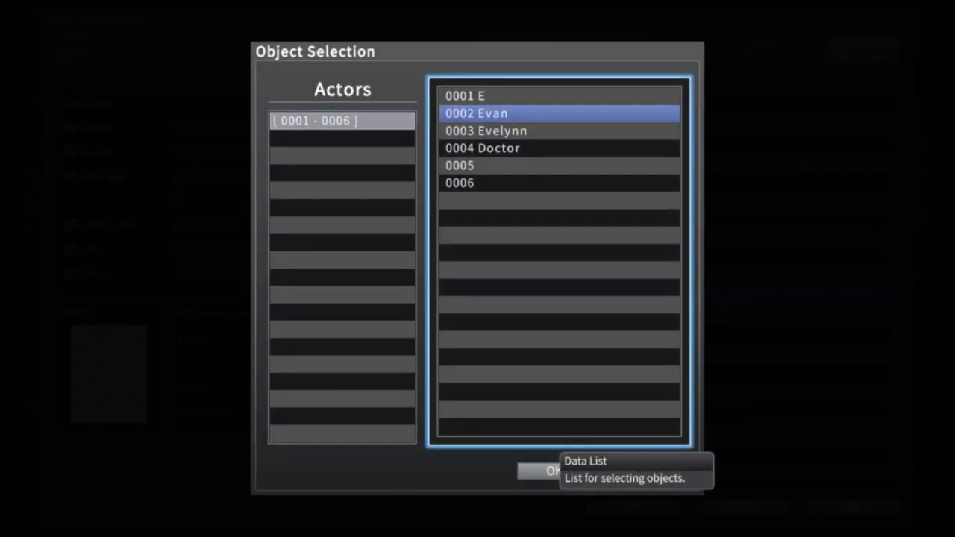
{"action": "key", "text": "Down"}
{"action": "key", "text": "Tab"}
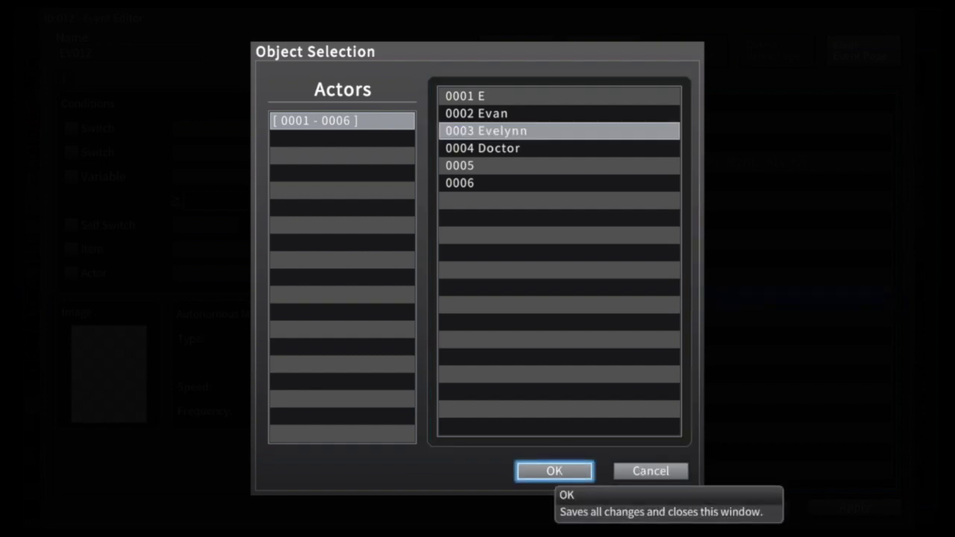
{"action": "key", "text": "Return"}
{"action": "key", "text": "Tab"}
{"action": "key", "text": "Tab"}
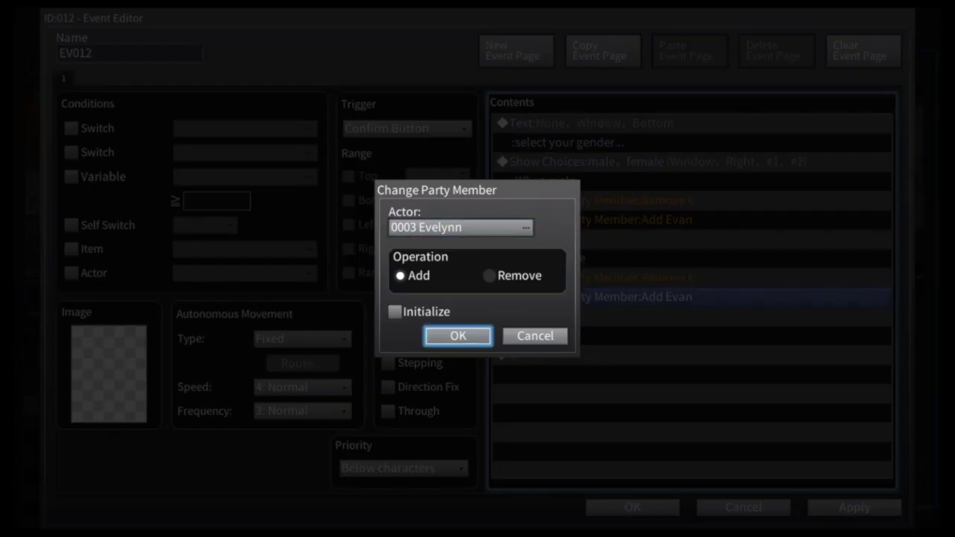
{"action": "key", "text": "Return"}
- Save the finished event and close the Event Editor
{"action": "key", "text": "Down"}
{"action": "key", "text": "Down"}
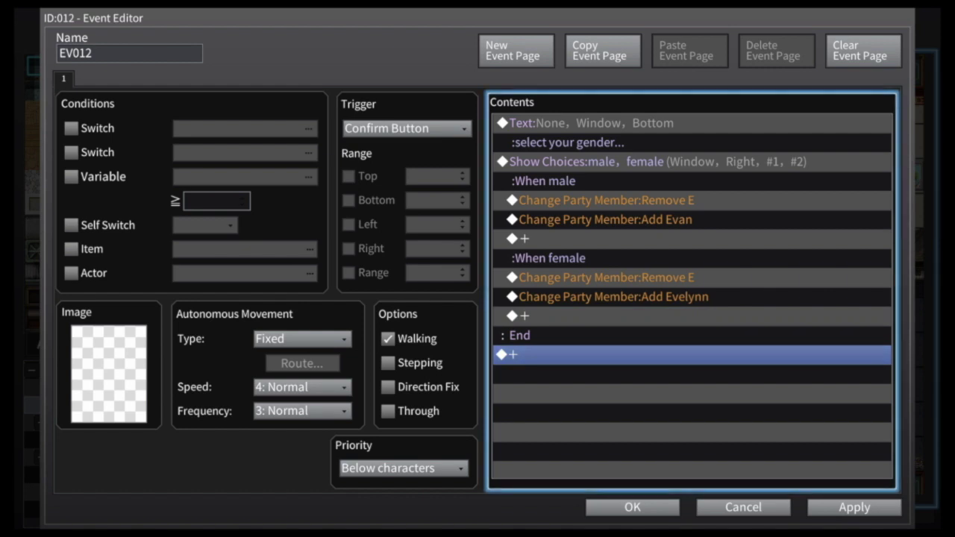
{"action": "key", "text": "Tab"}
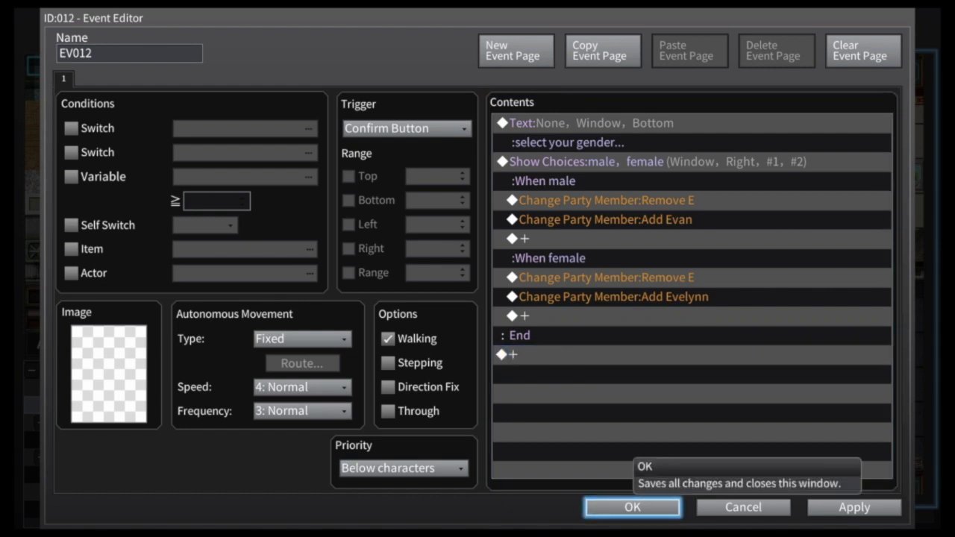
{"action": "key", "text": "Return"}
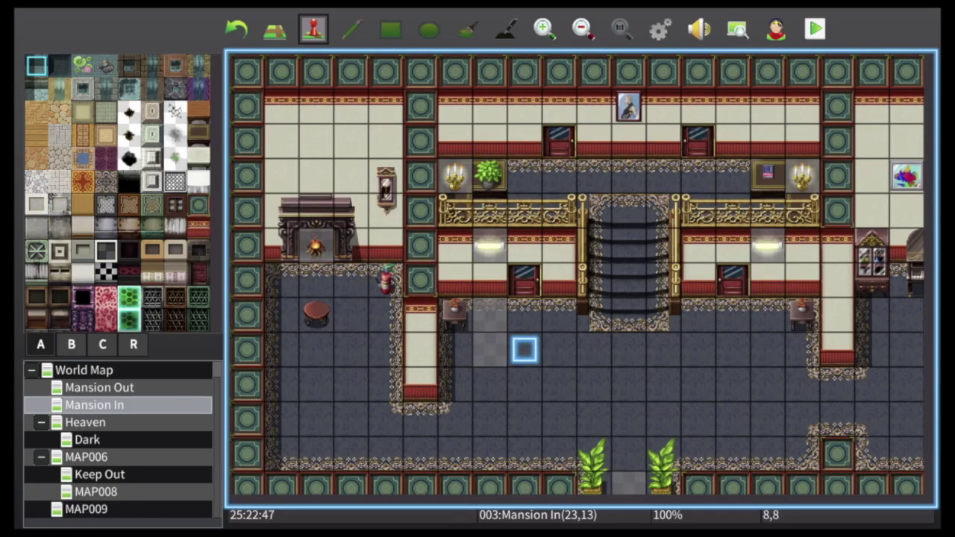
- Set the player's starting position at tile 8,8 of the Mansion In map and start a playtest
{"action": "key", "text": "Escape"}
{"action": "key", "text": "Escape"}
{"action": "key", "text": "Menu"}
{"action": "key", "text": "Down"}
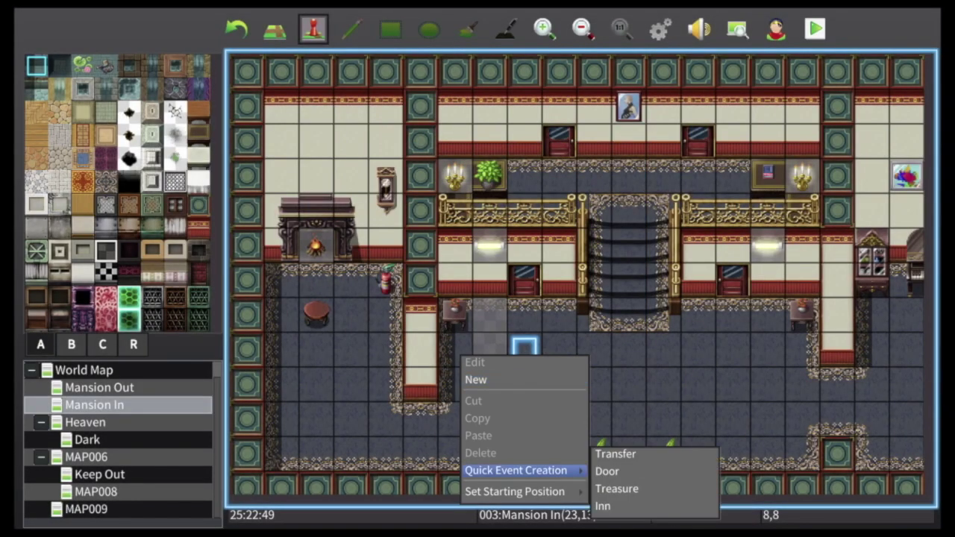
{"action": "key", "text": "Down"}
{"action": "key", "text": "Return"}
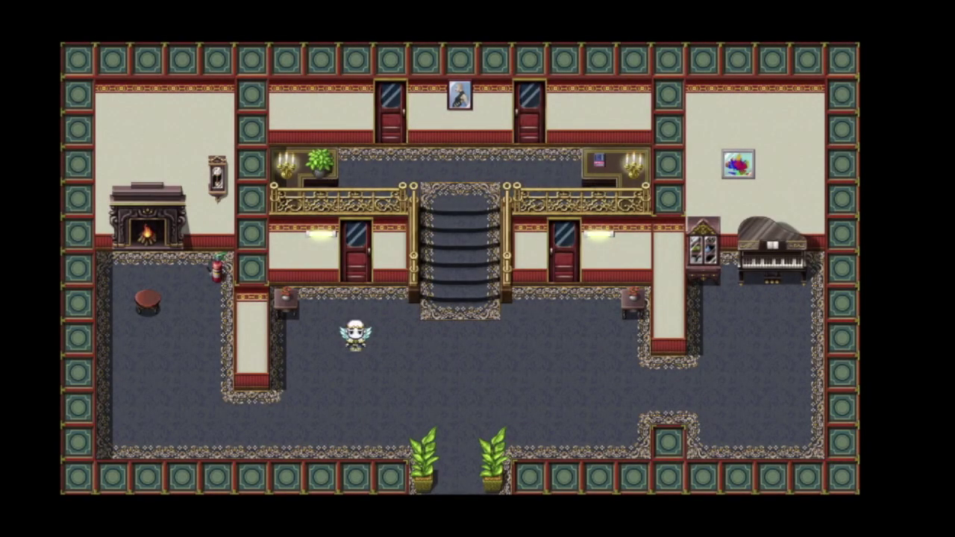
- Check the current party member in the in-game menu of the playtest and return to the map
{"action": "key", "text": "Escape"}
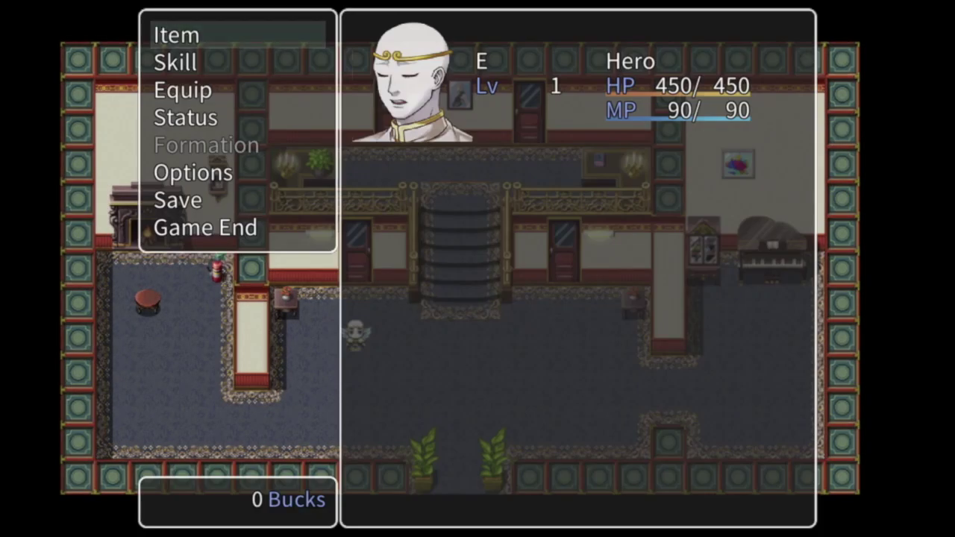
{"action": "key", "text": "Down"}
{"action": "key", "text": "Down"}
{"action": "key", "text": "Down"}
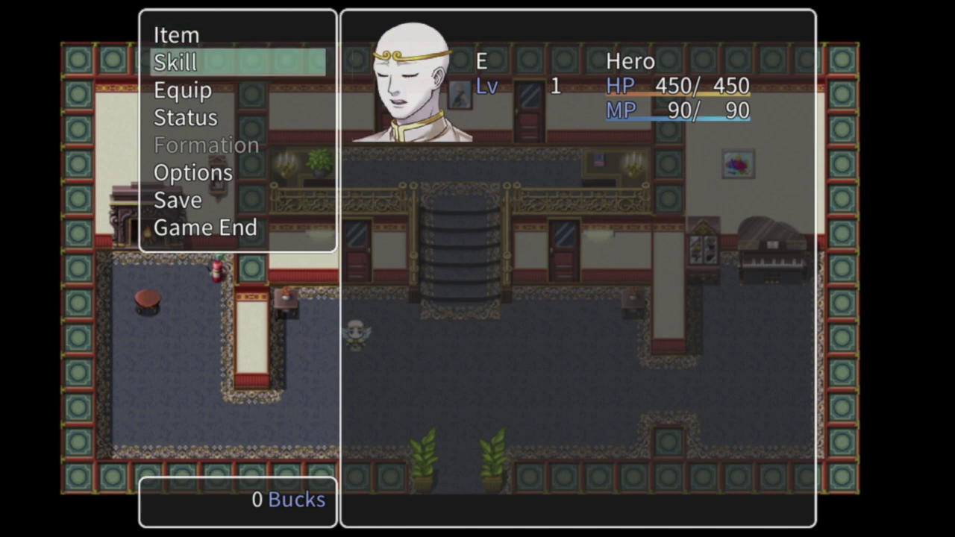
{"action": "key", "text": "Up"}
{"action": "key", "text": "Up"}
{"action": "key", "text": "Up"}
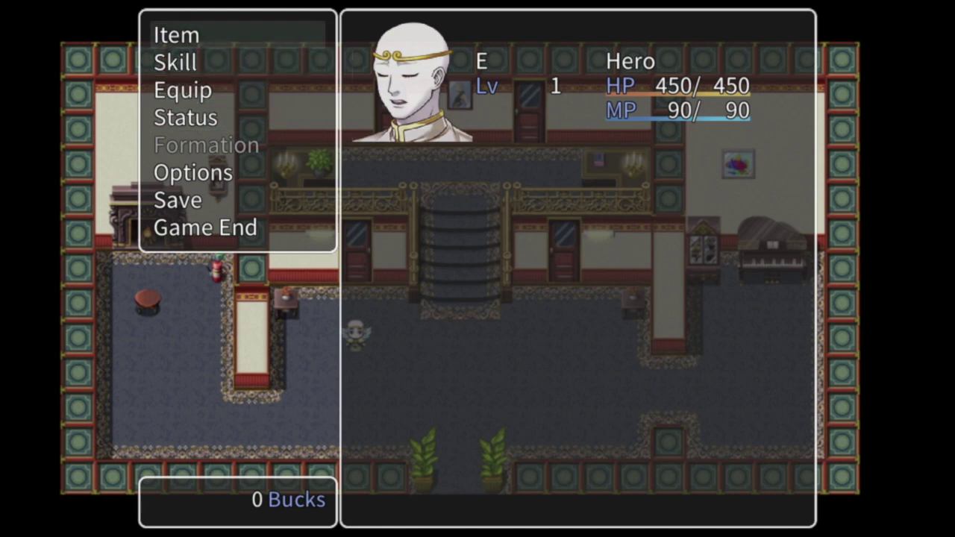
{"action": "key", "text": "Escape"}
- Test the gender event by choosing female first, triggering it again and choosing male, and walking the party away
{"action": "key", "text": "Left"}
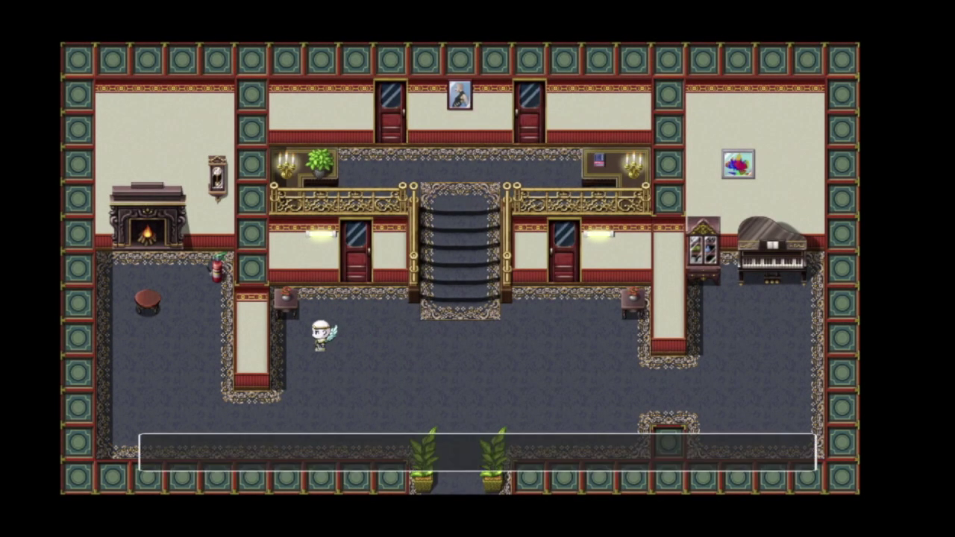
{"action": "key", "text": "Down"}
{"action": "key", "text": "Return"}
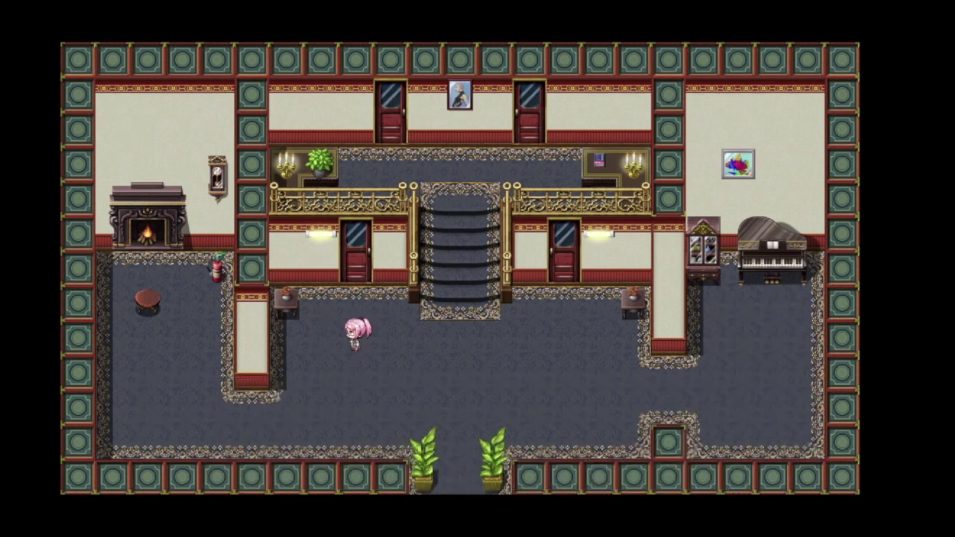
{"action": "key", "text": "Left"}
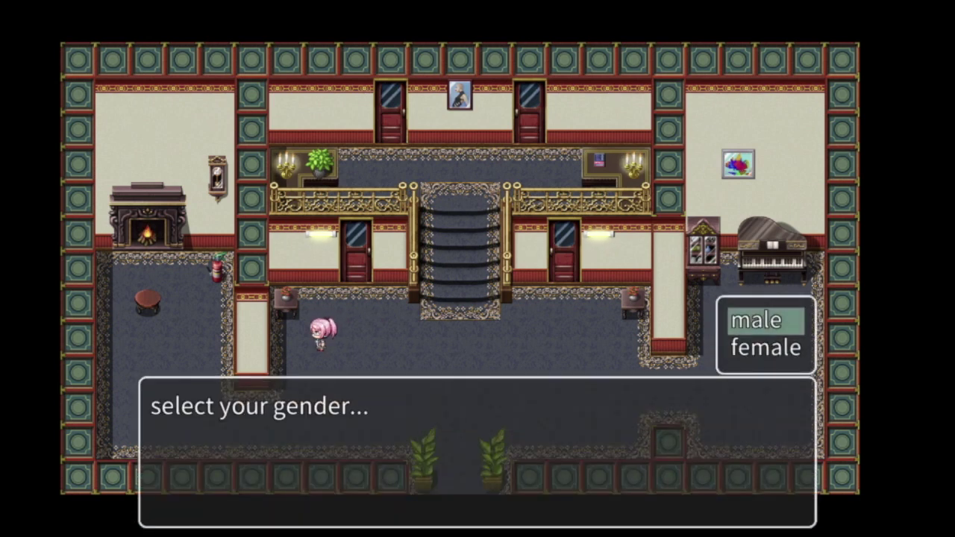
{"action": "key", "text": "Return"}
{"action": "key", "text": "Right"}
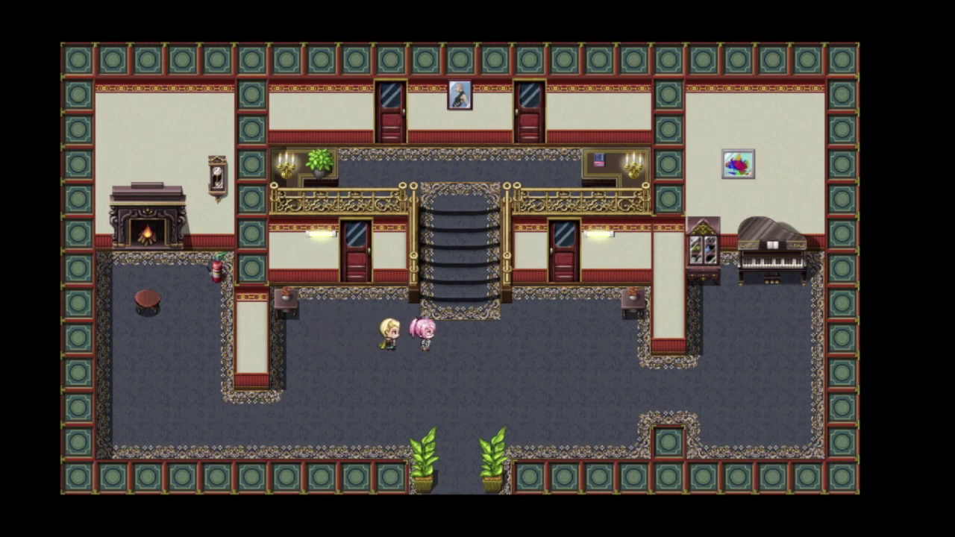
- Walk the party back over the gender event's tile and interact from the tile above it
{"action": "key", "text": "Left"}
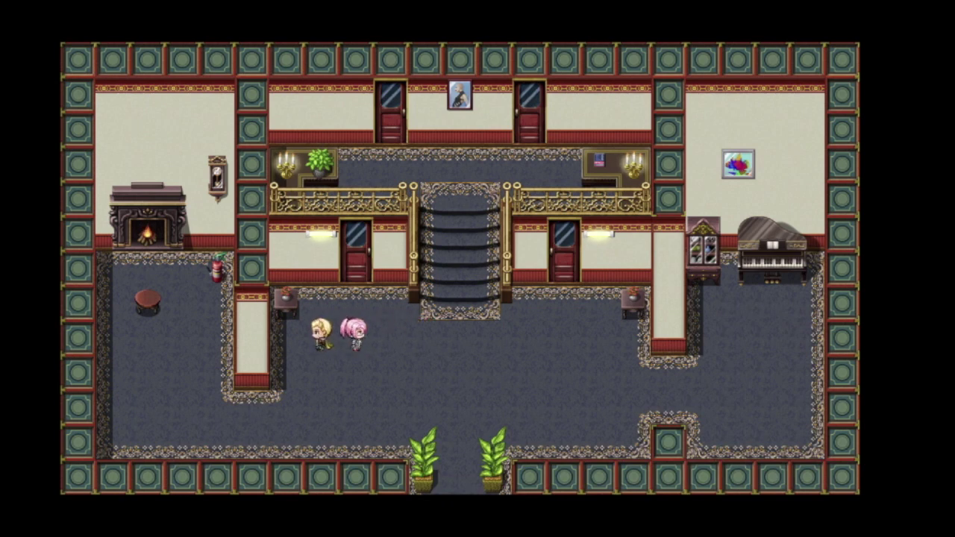
{"action": "key", "text": "Right"}
{"action": "key", "text": "Up"}
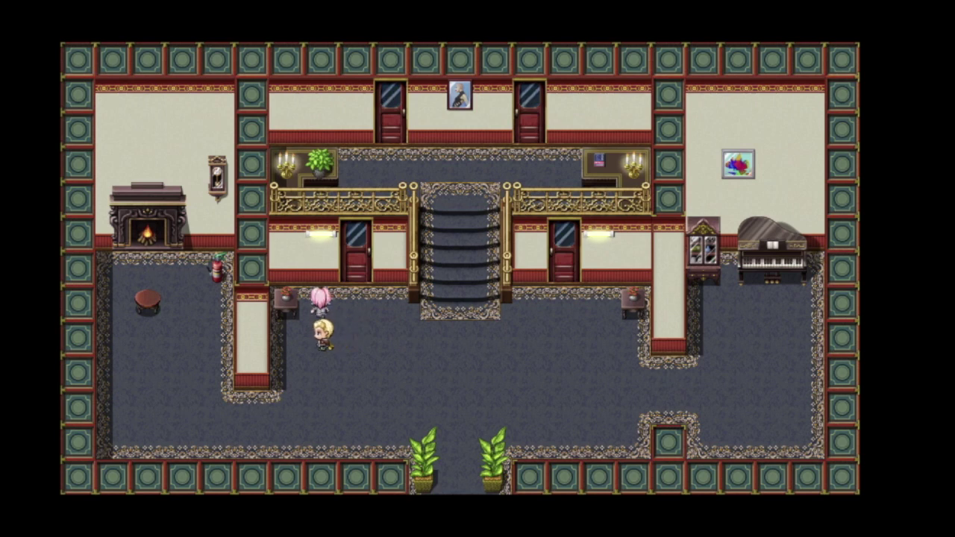
{"action": "key", "text": "Return"}
{"action": "key", "text": "Return"}
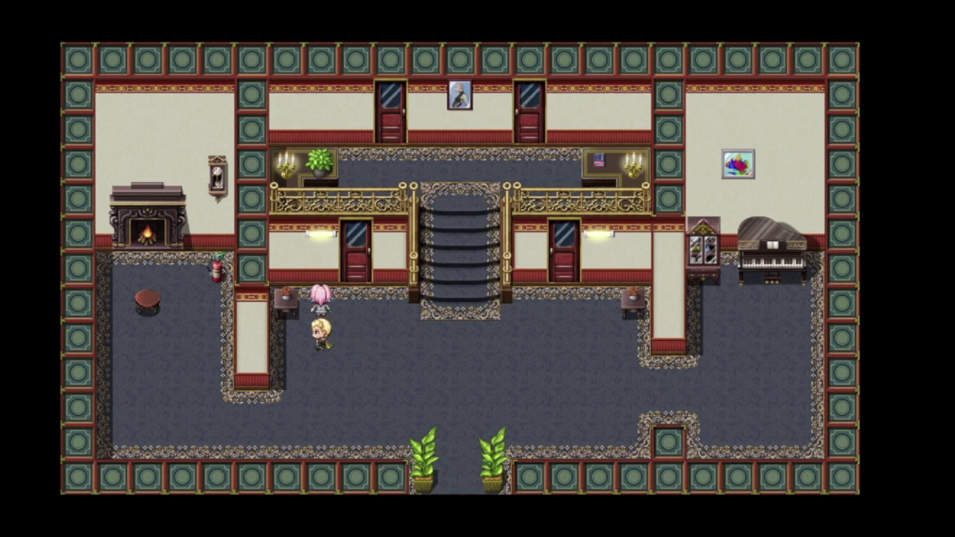
{"action": "key", "text": "F9"}
{"action": "key", "text": "Down"}
{"action": "key", "text": "Down"}
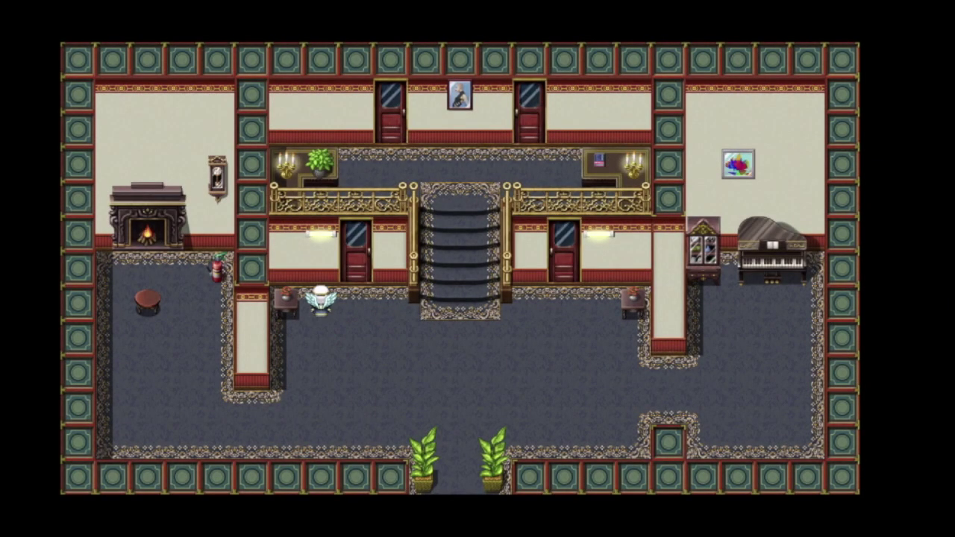
- Test the opposite order in a fresh playtest, choosing male first and female on the second trigger
{"action": "key", "text": "Return"}
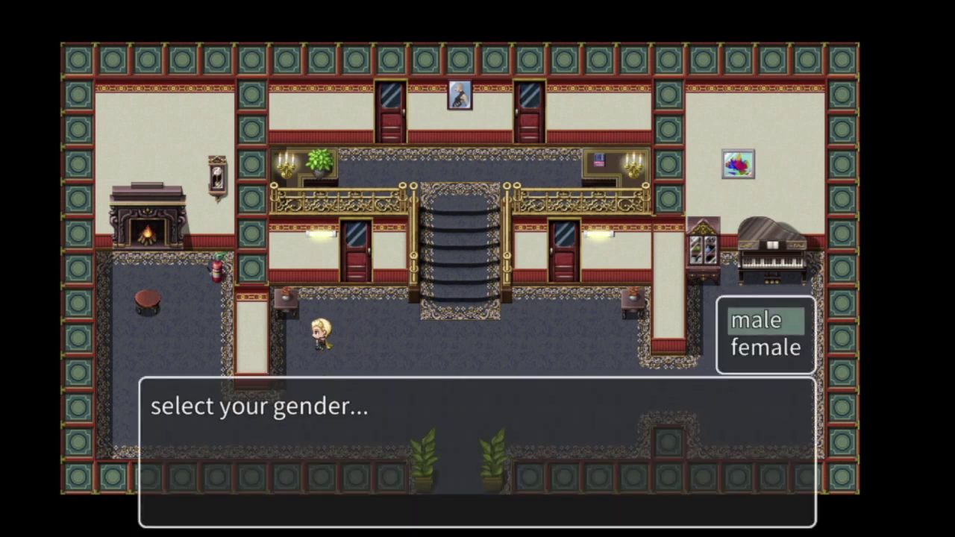
{"action": "key", "text": "Return"}
{"action": "key", "text": "Right"}
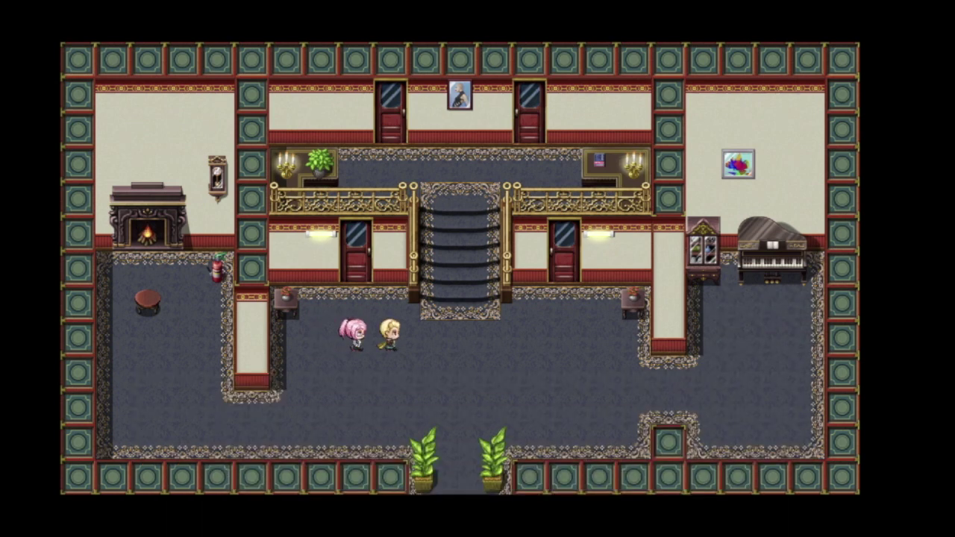
- Lead the two-member party back to the event's tiles and trigger the gender prompt again
{"action": "key", "text": "Left"}
{"action": "key", "text": "Up"}
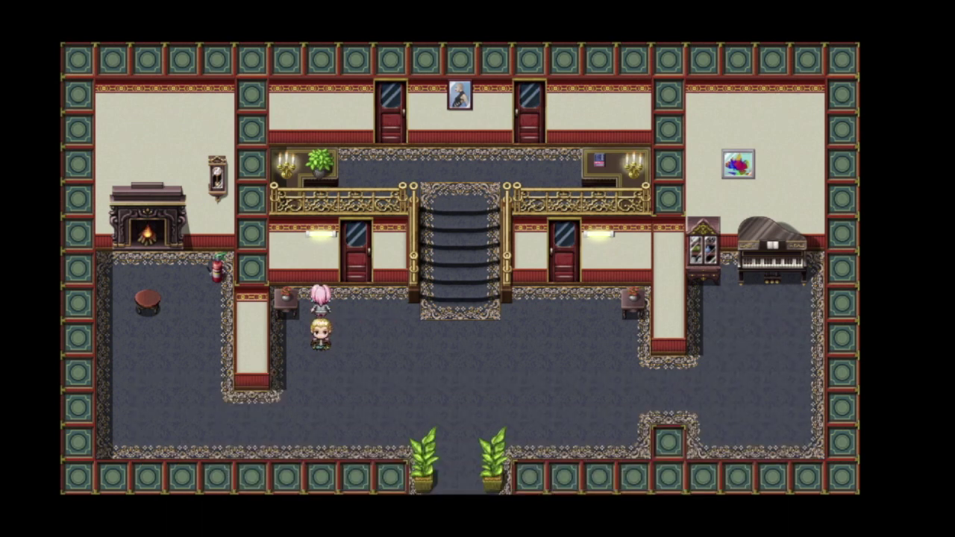
{"action": "key", "text": "Return"}
- Finish the gender prompt, walk the two-member party around the event's tiles, and leave the playtest
{"action": "key", "text": "Return"}
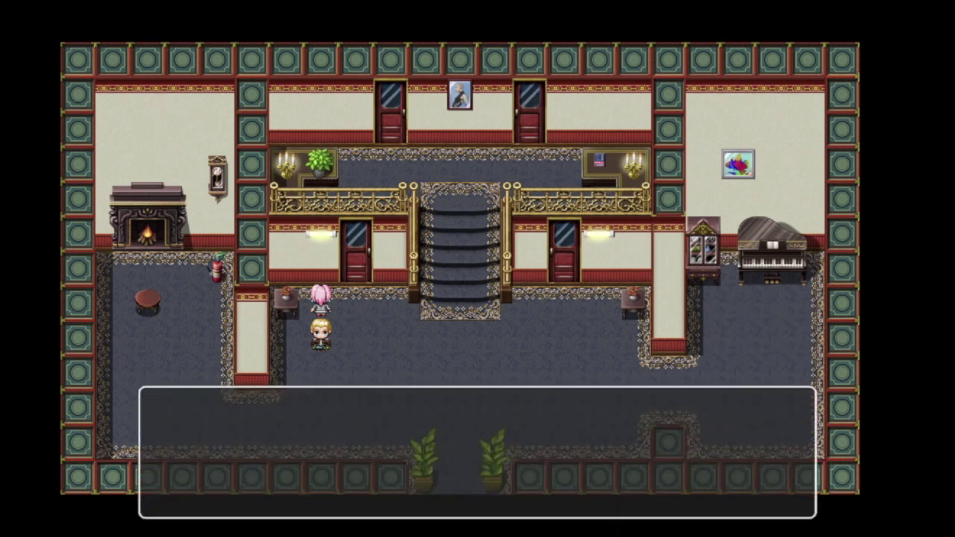
{"action": "key", "text": "Return"}
{"action": "key", "text": "Down"}
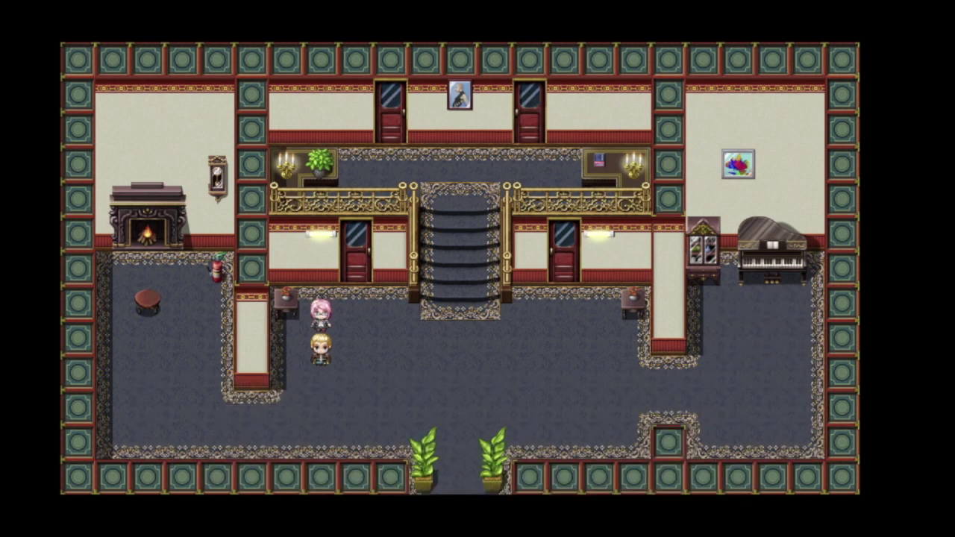
{"action": "key", "text": "Right"}
{"action": "key", "text": "Up"}
{"action": "key", "text": "Left"}
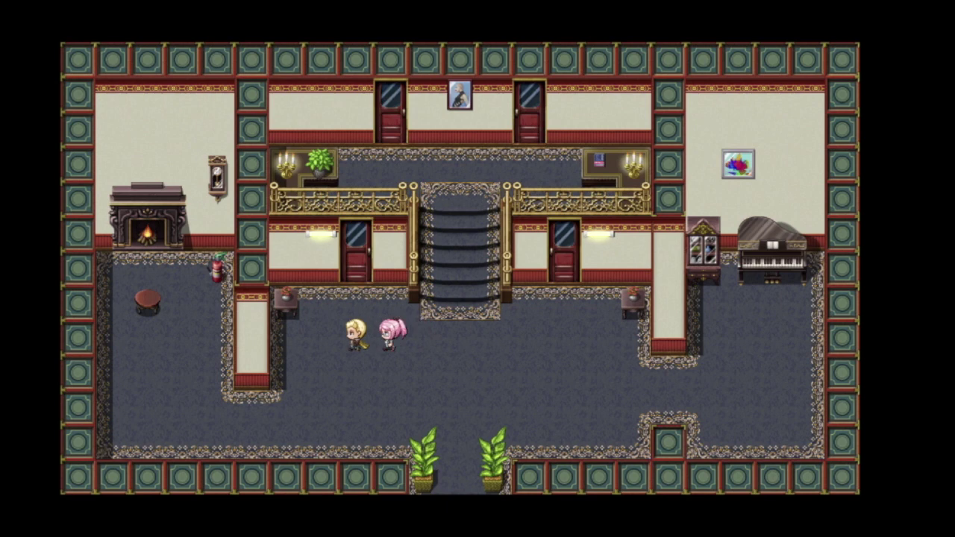
{"action": "key", "text": "Down"}
{"action": "key", "text": "Left"}
{"action": "key", "text": "Up"}
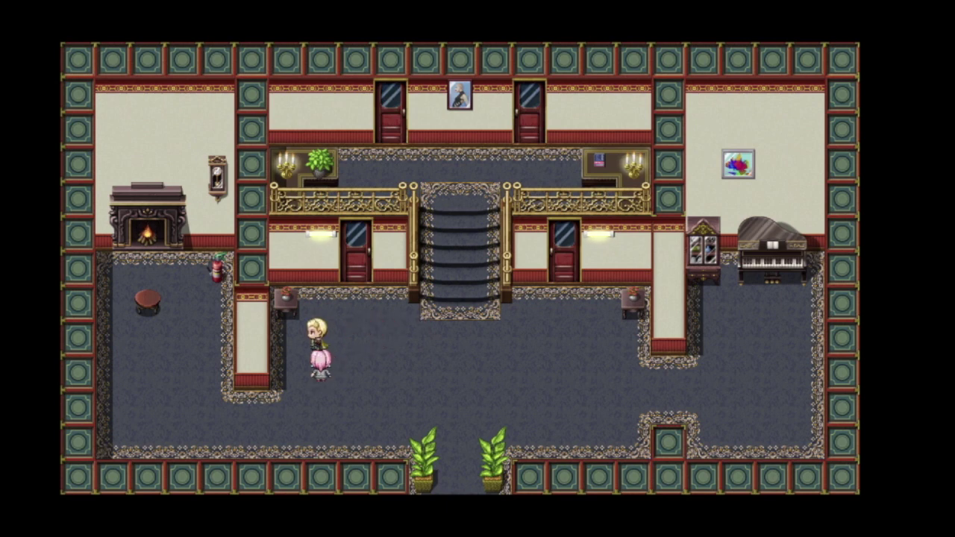
{"action": "key", "text": "Down"}
{"action": "key", "text": "Escape"}
- Open the Heaven map and switch it to event editing
{"action": "key", "text": "Down"}
{"action": "key", "text": "Down"}
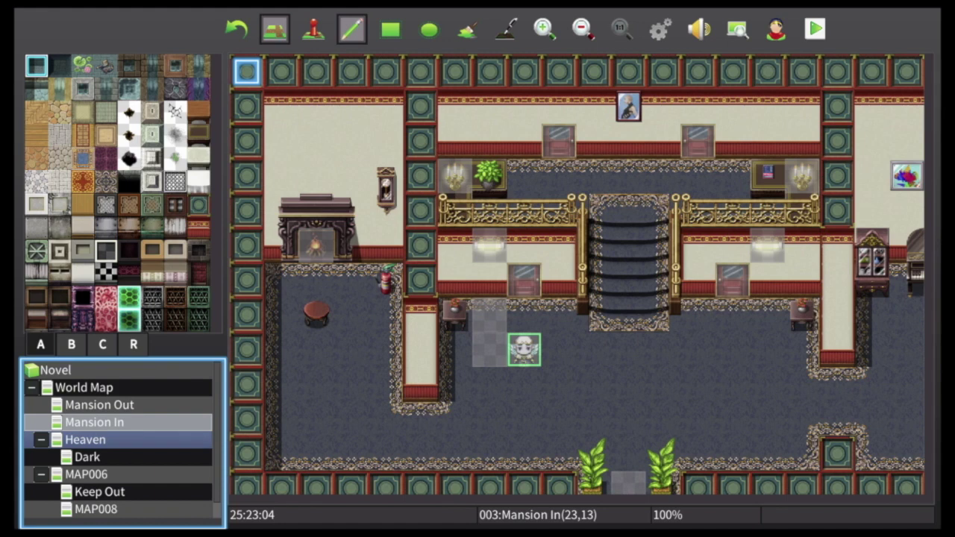
{"action": "key", "text": "Return"}
{"action": "key", "text": "Tab"}
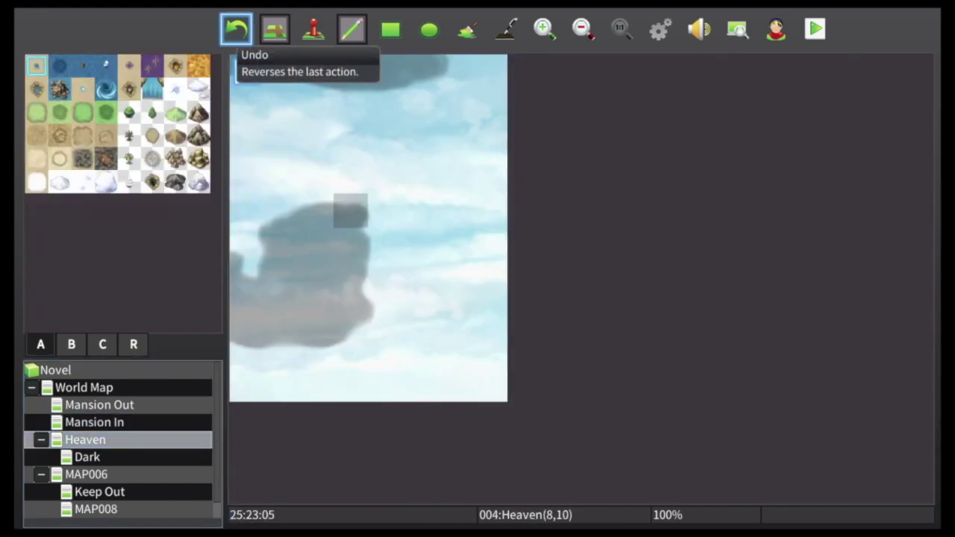
{"action": "key", "text": "Tab"}
{"action": "key", "text": "Right"}
{"action": "key", "text": "Down"}
{"action": "key", "text": "Down"}
{"action": "key", "text": "Right"}
{"action": "key", "text": "F6"}
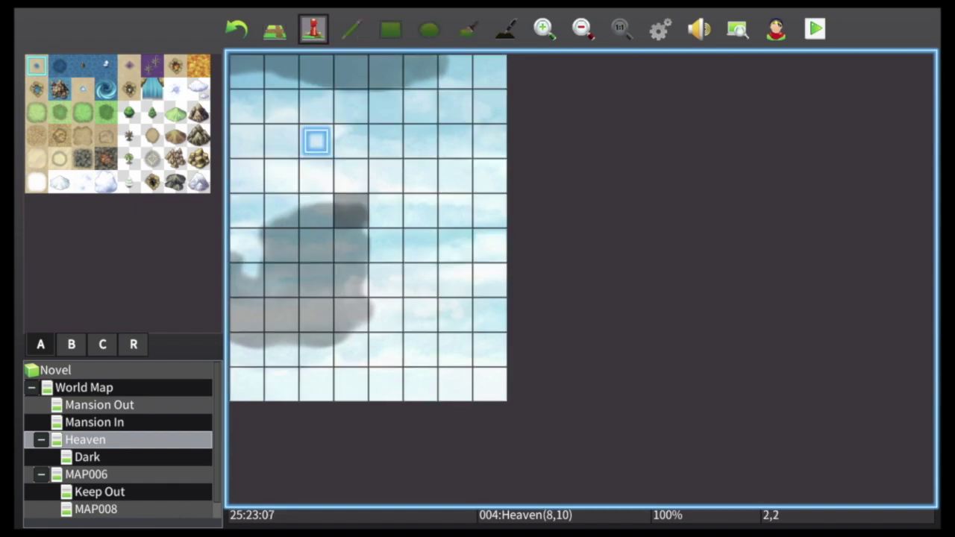
- Open the existing event at tile 3,4 of the Heaven map for editing
{"action": "key", "text": "Down"}
{"action": "key", "text": "Right"}
{"action": "key", "text": "Down"}
{"action": "key", "text": "Return"}
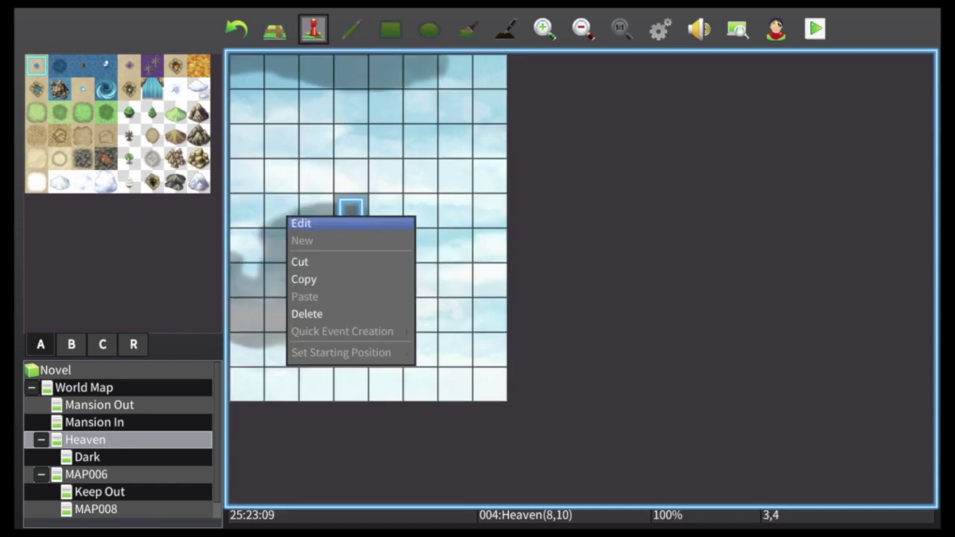
{"action": "key", "text": "Return"}
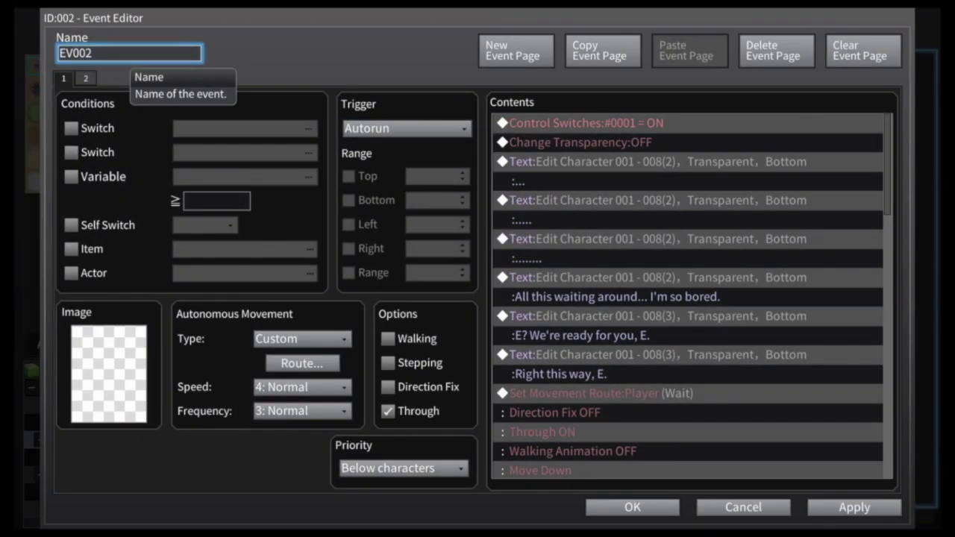
- Review page 1 of the event from its opening text messages to the World Map transfer
{"action": "key", "text": "Down"}
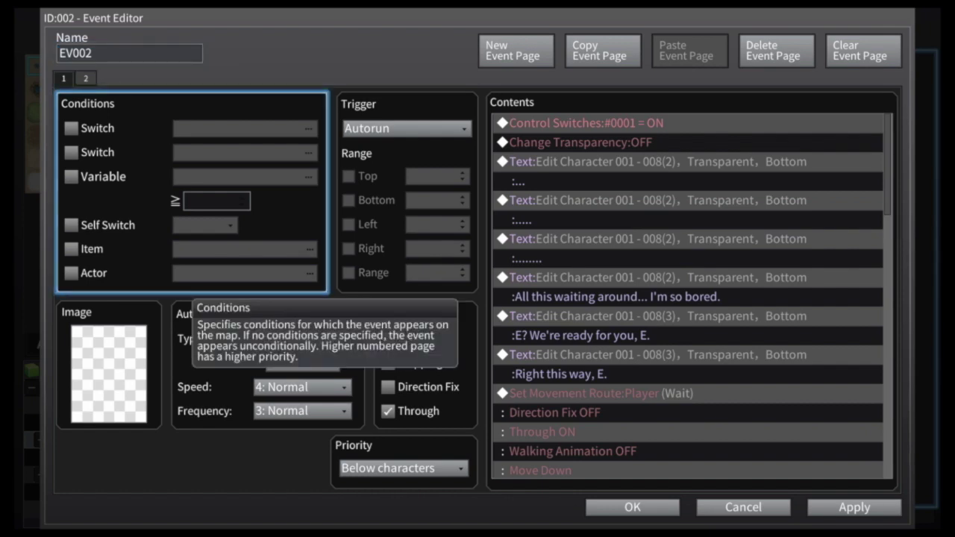
{"action": "key", "text": "Right"}
{"action": "key", "text": "Right"}
{"action": "key", "text": "Return"}
{"action": "key", "text": "Down"}
{"action": "key", "text": "Down"}
{"action": "key", "text": "Down"}
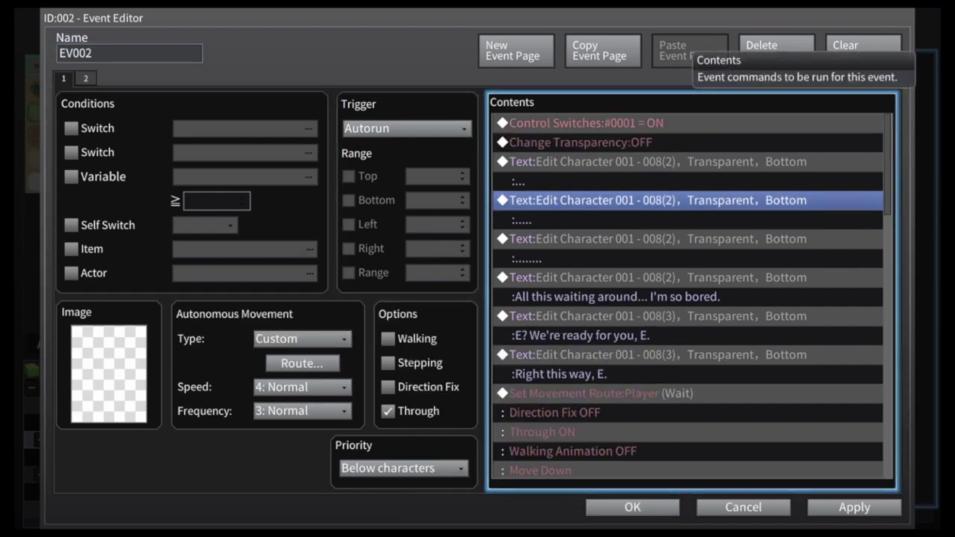
{"action": "key", "text": "Down"}
{"action": "key", "text": "Down"}
{"action": "key", "text": "Down"}
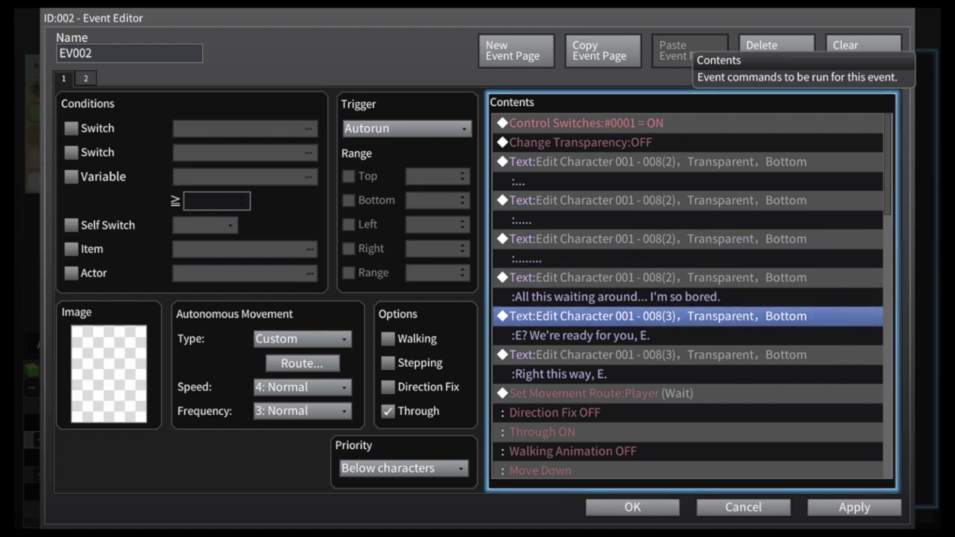
{"action": "key", "text": "Down"}
{"action": "key", "text": "Down"}
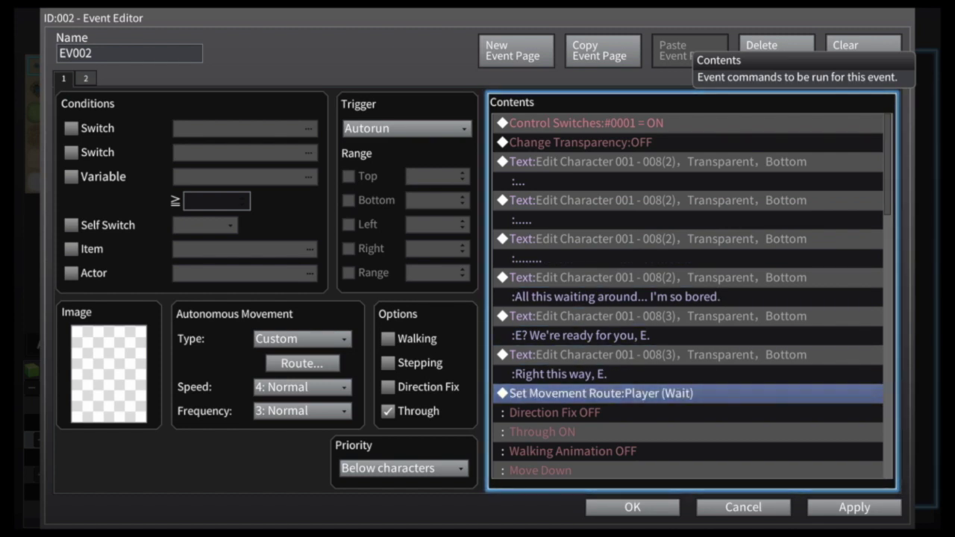
{"action": "key", "text": "Down"}
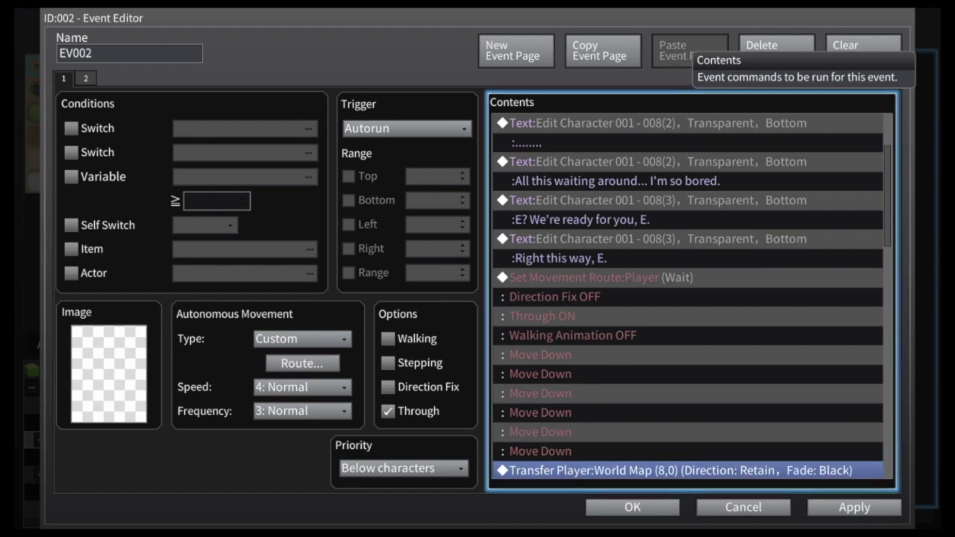
- Inspect the player's first movement route in the event and return to the command list
{"action": "key", "text": "Up"}
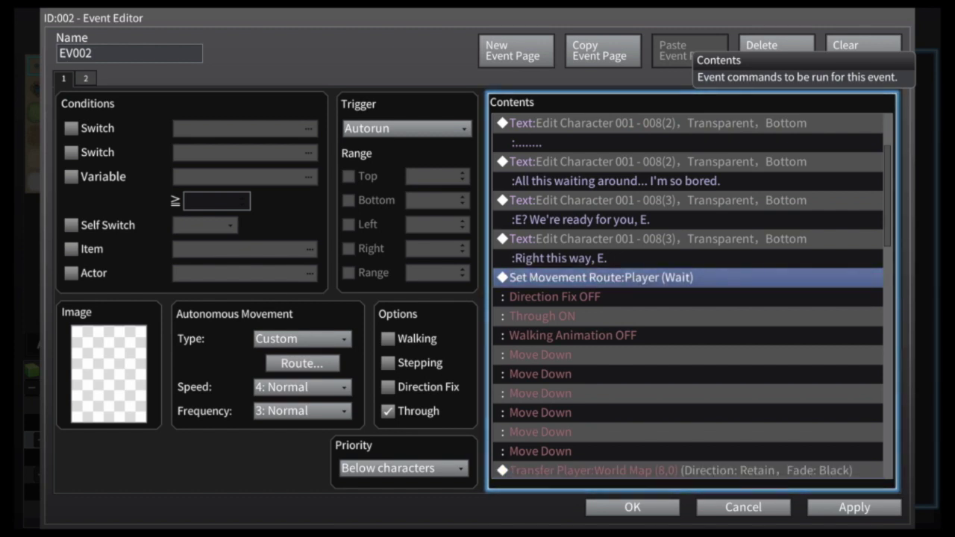
{"action": "key", "text": "Return"}
{"action": "key", "text": "Down"}
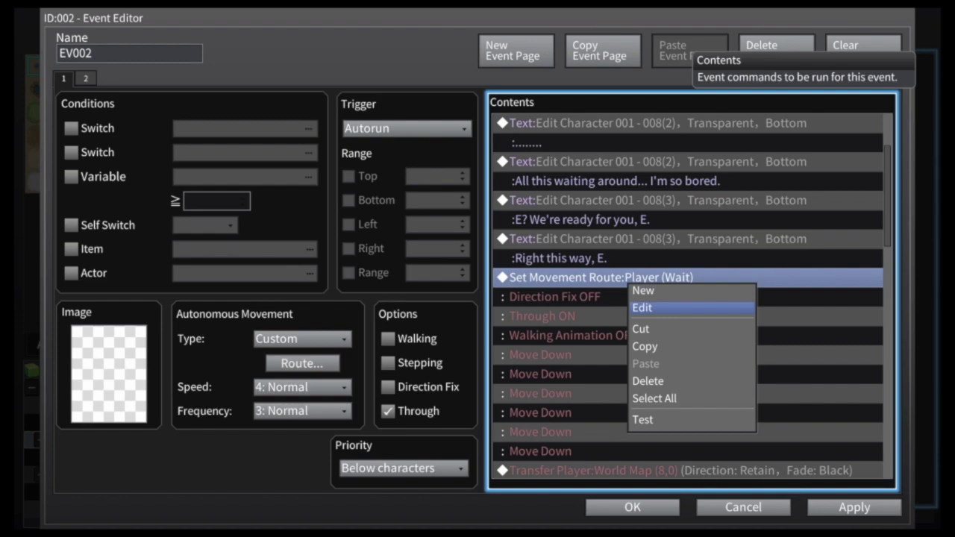
{"action": "key", "text": "Return"}
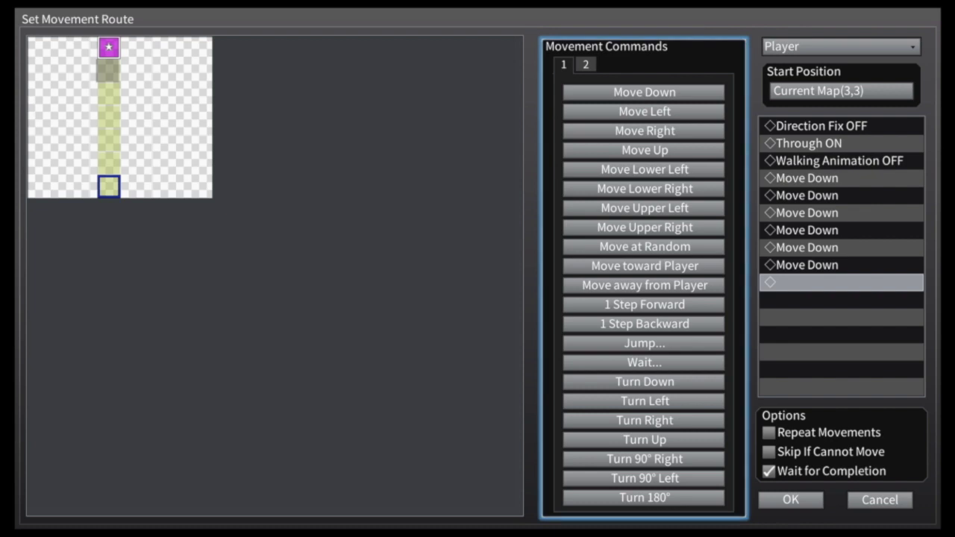
{"action": "key", "text": "Tab"}
{"action": "key", "text": "Tab"}
{"action": "key", "text": "Tab"}
{"action": "key", "text": "Tab"}
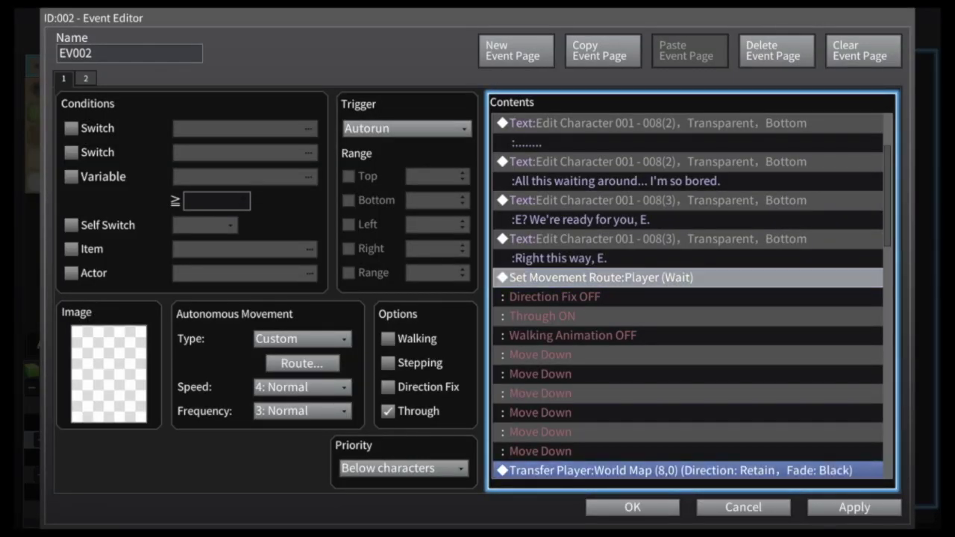
- Examine the event commands from the World Map transfer through the second movement route to the Dark map transfer
{"action": "key", "text": "Down"}
{"action": "key", "text": "Up"}
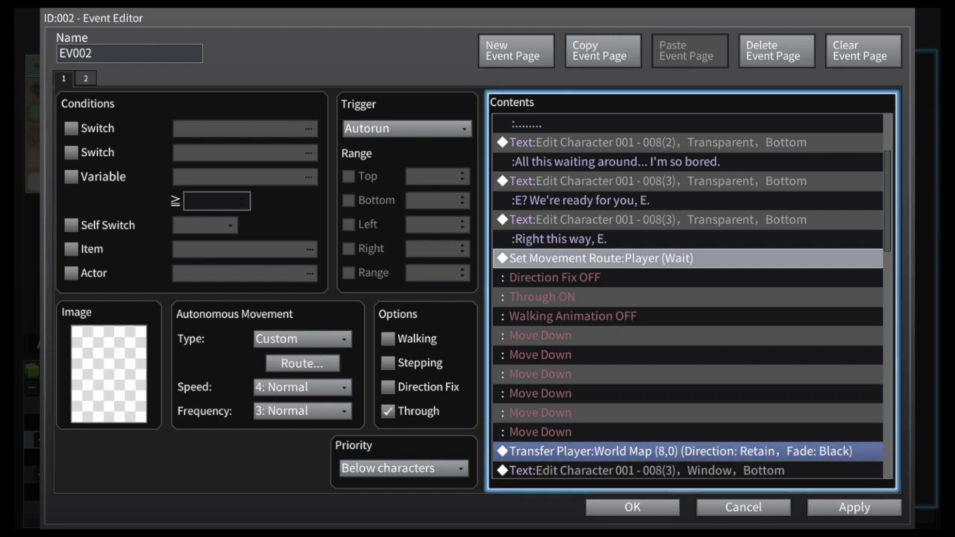
{"action": "key", "text": "Down"}
{"action": "key", "text": "Down"}
{"action": "key", "text": "Down"}
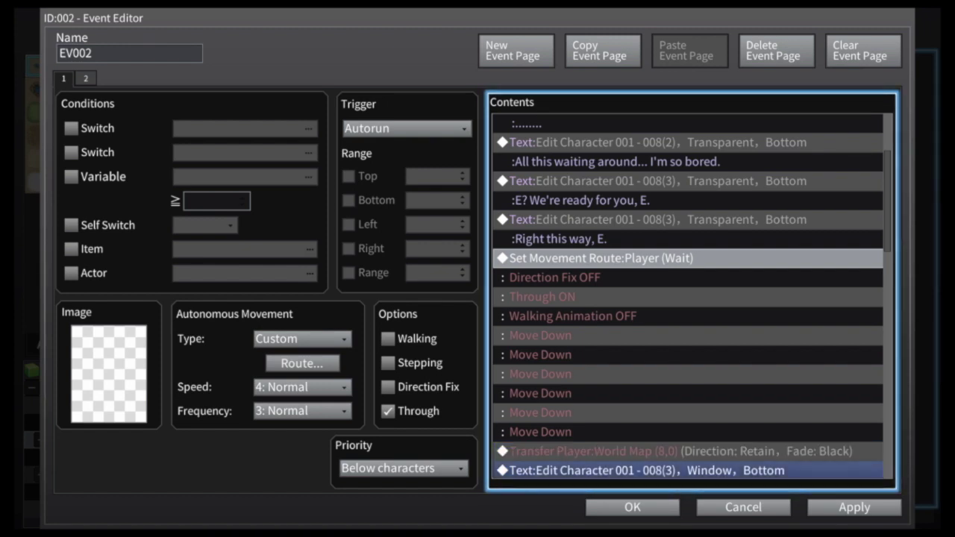
{"action": "key", "text": "Up"}
{"action": "key", "text": "Down"}
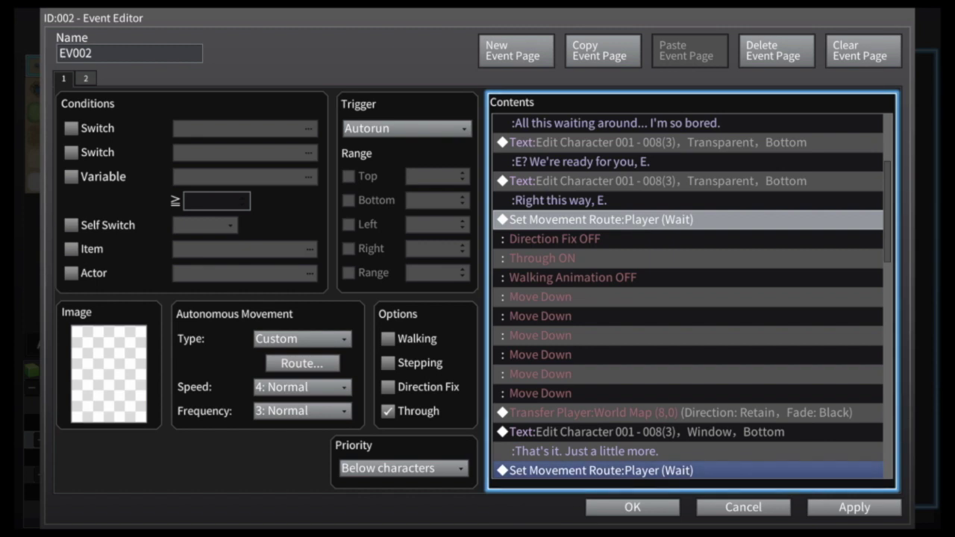
{"action": "key", "text": "Down"}
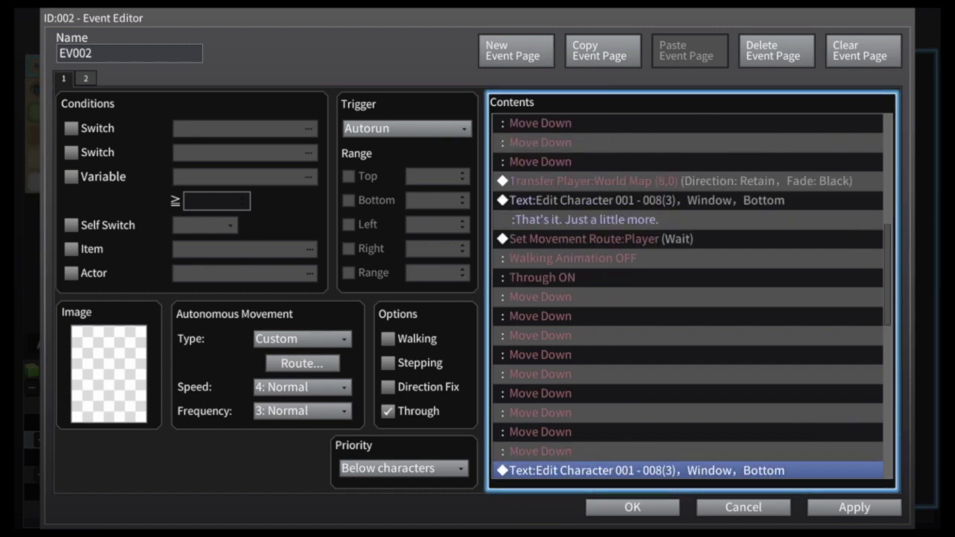
{"action": "key", "text": "Down"}
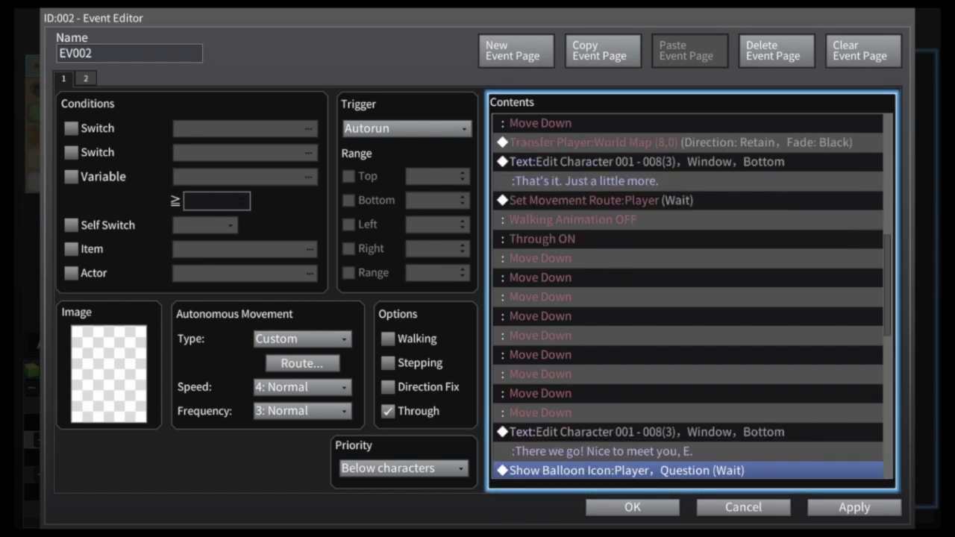
{"action": "key", "text": "Down"}
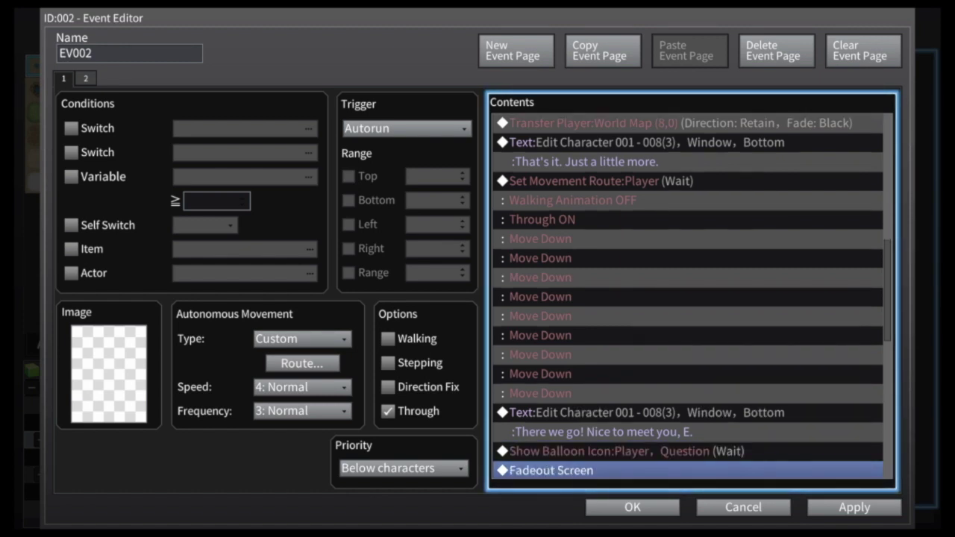
{"action": "key", "text": "Down"}
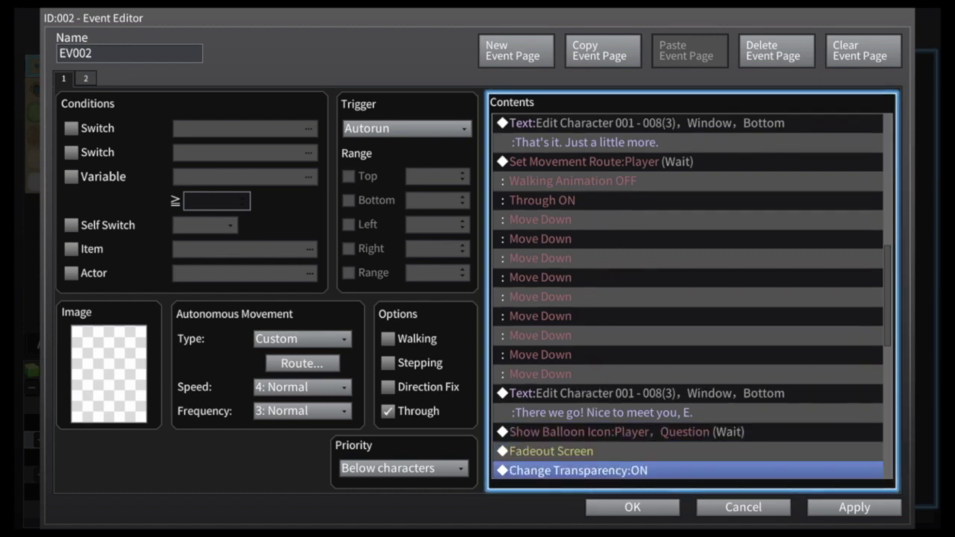
{"action": "key", "text": "Down"}
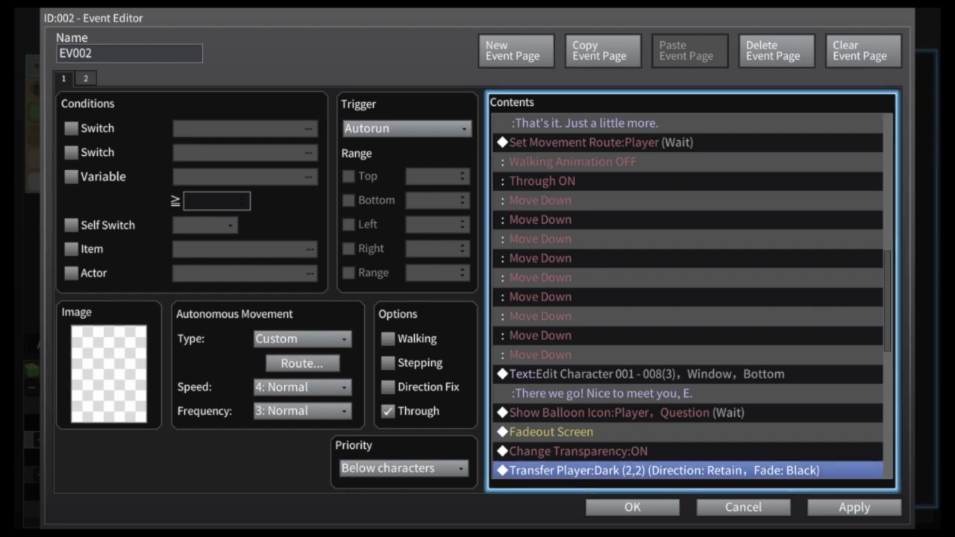
- Examine the Girl and Boy choice branches, their party member changes and the closing MAP008 transfer
{"action": "key", "text": "Down"}
{"action": "key", "text": "Down"}
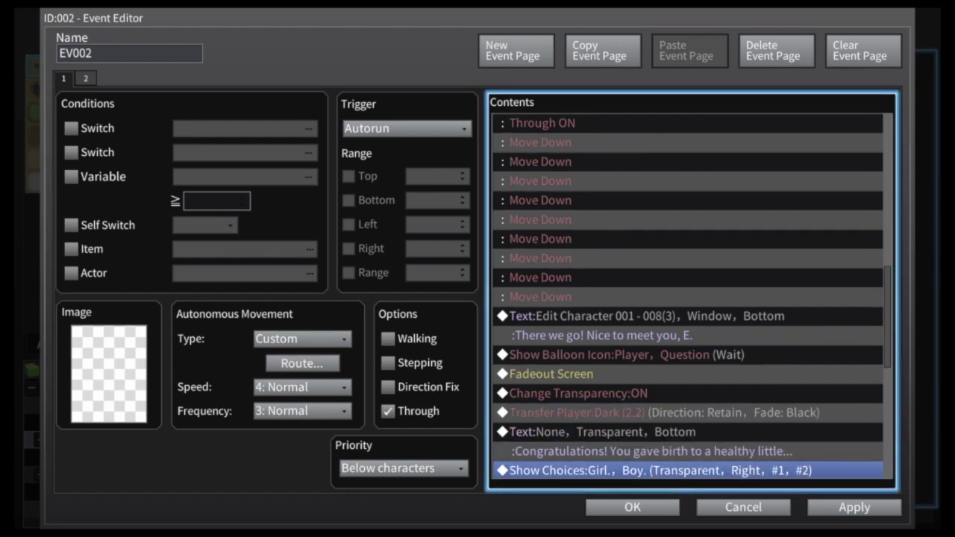
{"action": "key", "text": "Up"}
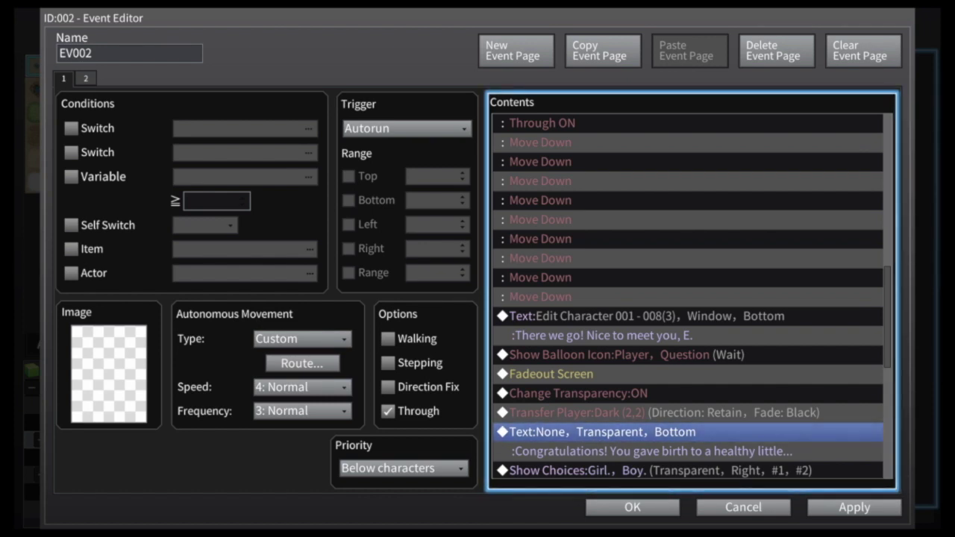
{"action": "key", "text": "Down"}
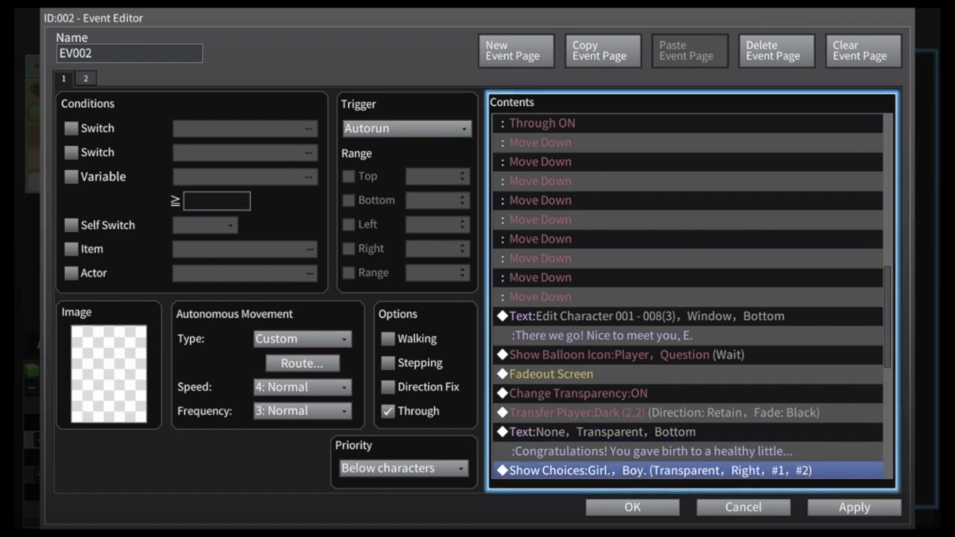
{"action": "key", "text": "Down"}
{"action": "key", "text": "Down"}
{"action": "key", "text": "Down"}
{"action": "key", "text": "Down"}
{"action": "key", "text": "Down"}
{"action": "key", "text": "Down"}
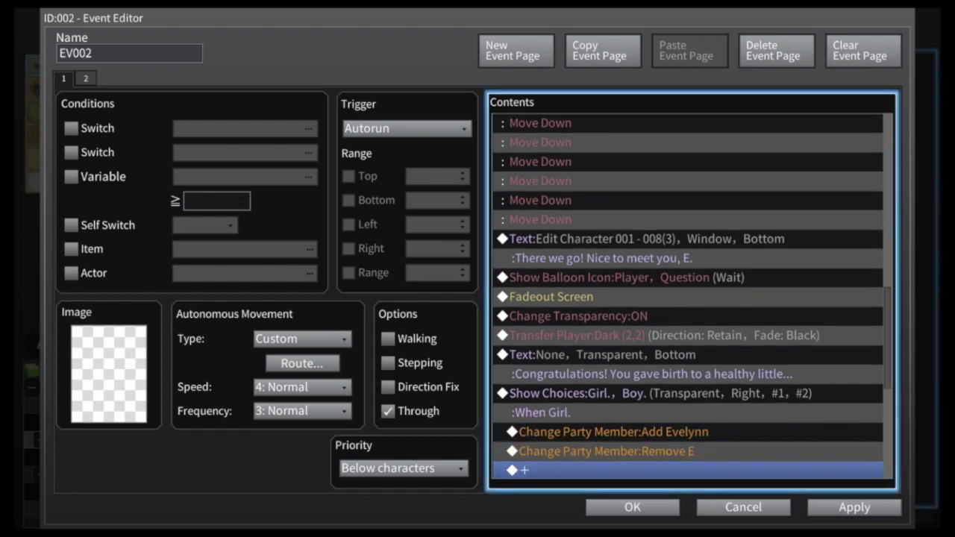
{"action": "key", "text": "Down"}
{"action": "key", "text": "Down"}
{"action": "key", "text": "Down"}
{"action": "key", "text": "Down"}
{"action": "key", "text": "Down"}
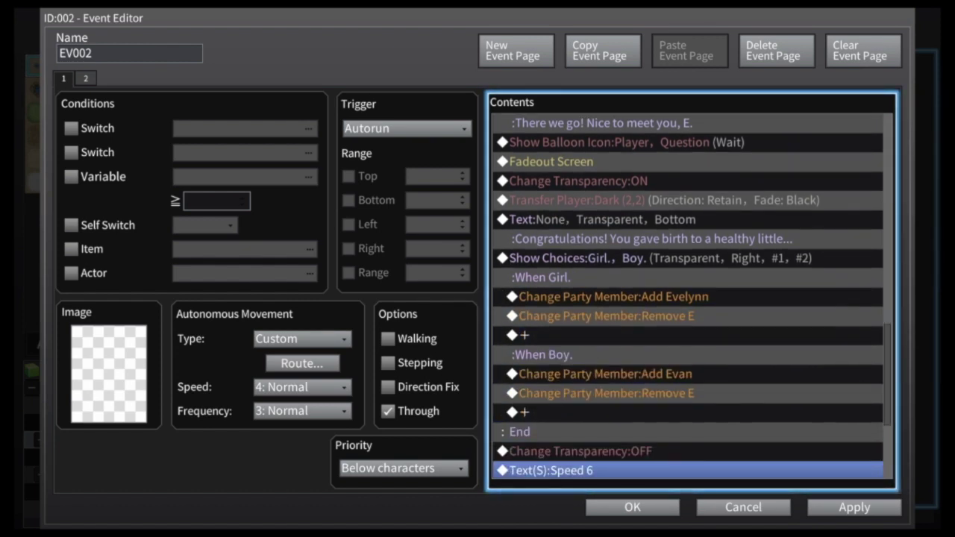
{"action": "key", "text": "Down"}
{"action": "key", "text": "Down"}
{"action": "key", "text": "Down"}
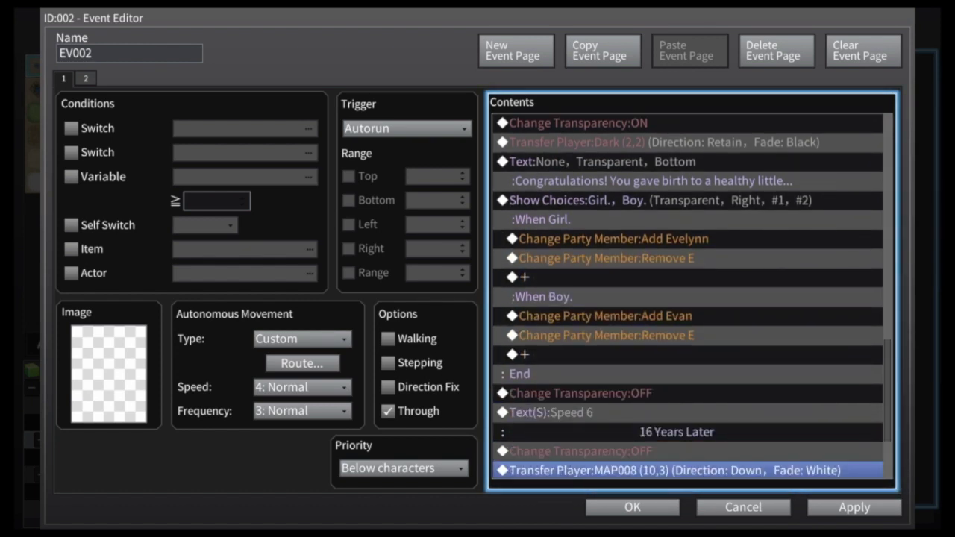
- Inspect the settings of the "16 Years Later" scrolling text and return to the event's commands
{"action": "key", "text": "Up"}
{"action": "key", "text": "Up"}
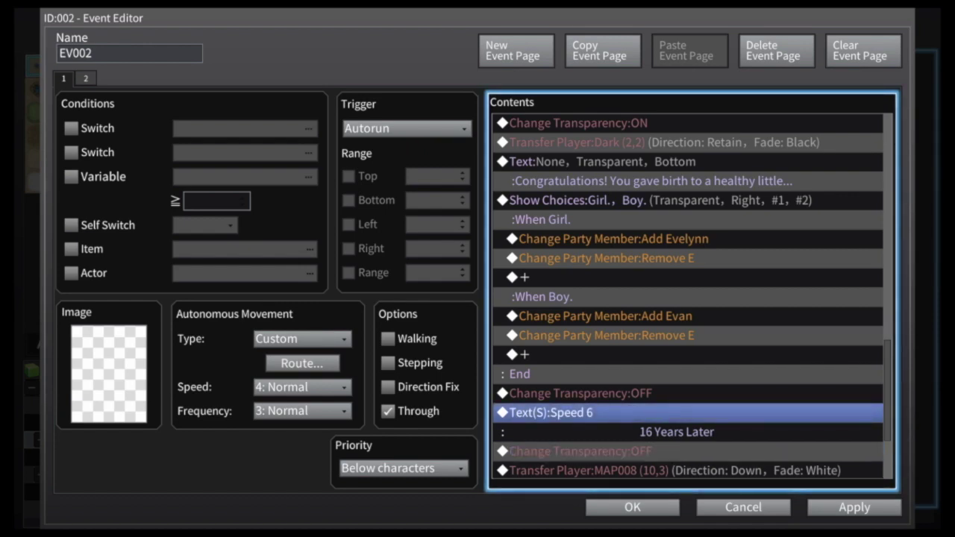
{"action": "key", "text": "Return"}
{"action": "key", "text": "Down"}
{"action": "key", "text": "Return"}
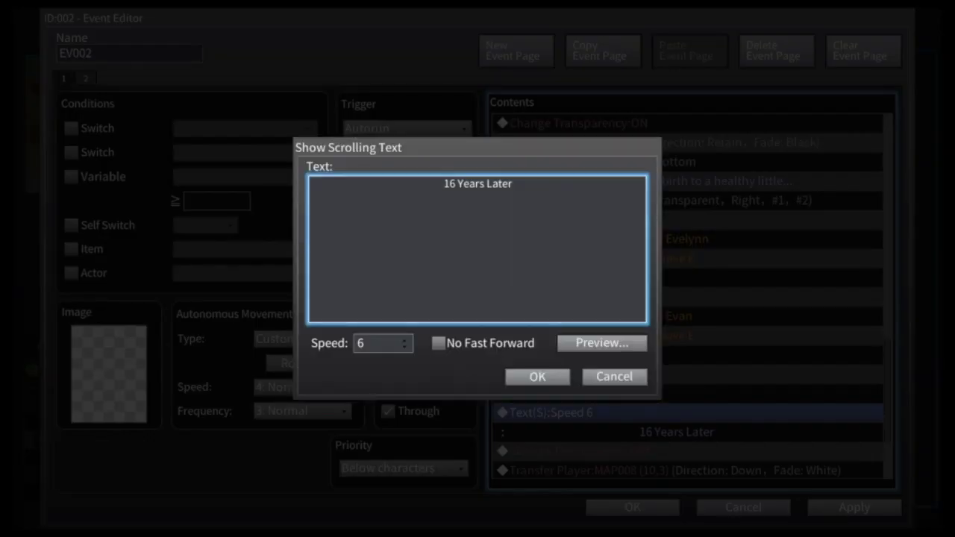
{"action": "key", "text": "Down"}
{"action": "key", "text": "Down"}
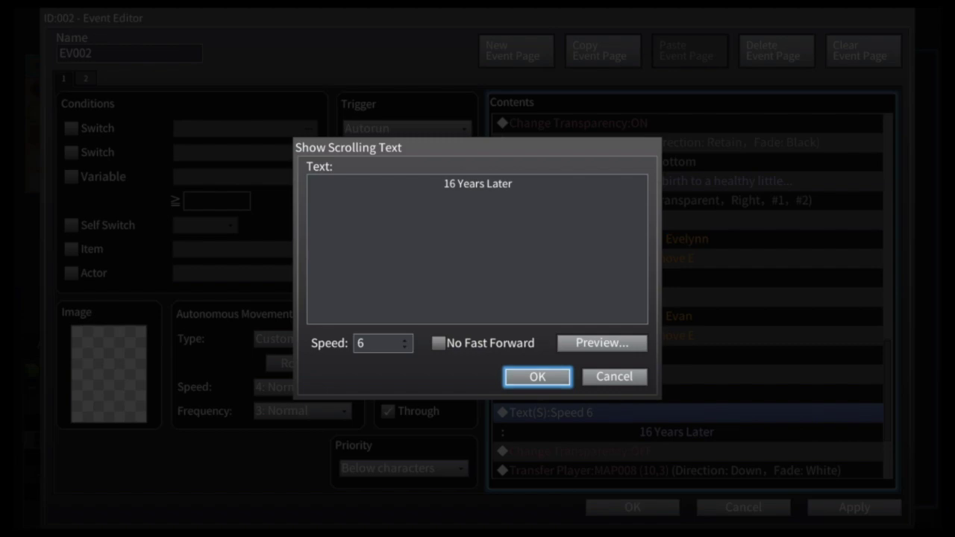
{"action": "key", "text": "Return"}
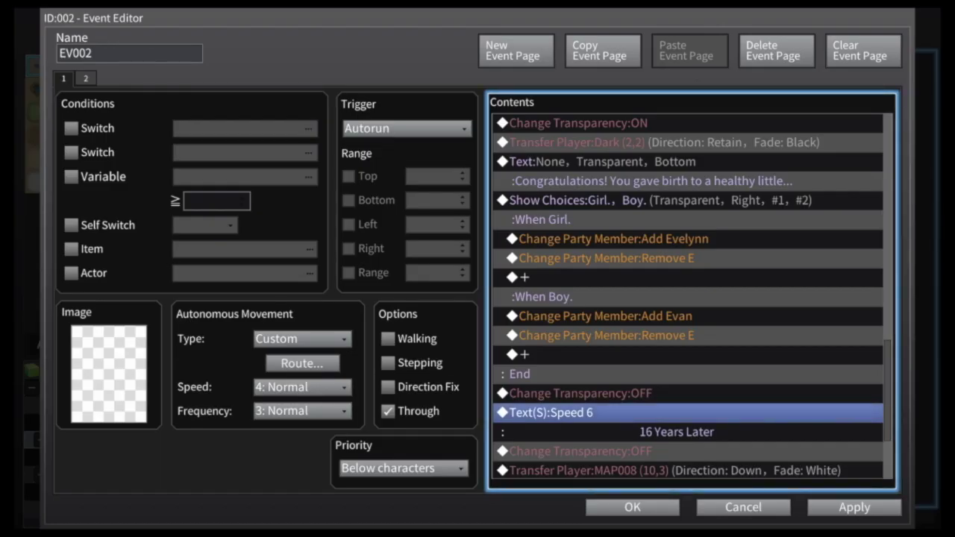
- Examine the event's remaining commands from the scrolling text down to the end of the list
{"action": "key", "text": "Down"}
{"action": "key", "text": "Down"}
{"action": "key", "text": "Down"}
{"action": "key", "text": "Down"}
{"action": "key", "text": "Down"}
{"action": "key", "text": "Down"}
{"action": "key", "text": "Down"}
{"action": "key", "text": "Down"}
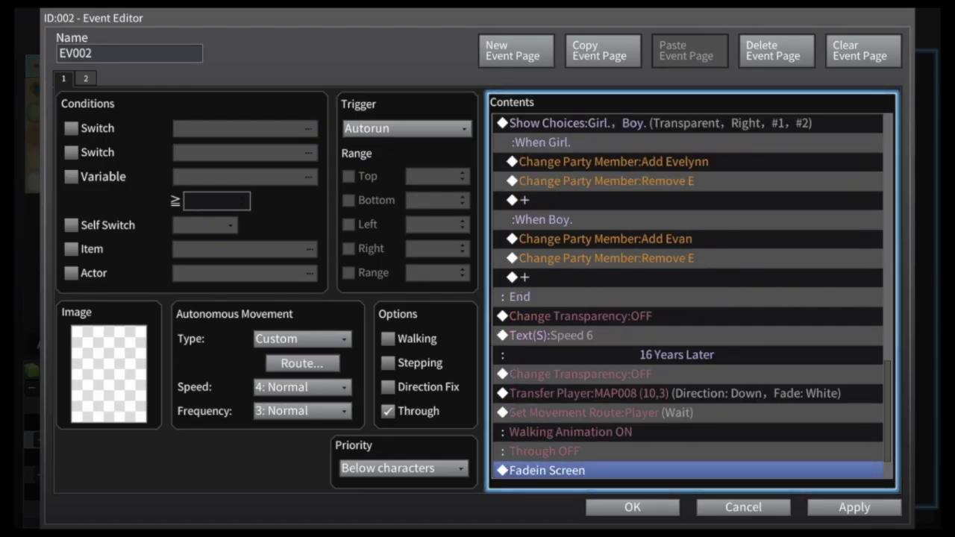
- Close the event editor without saving and confirm discarding changes to EV002
{"action": "key", "text": "Down"}
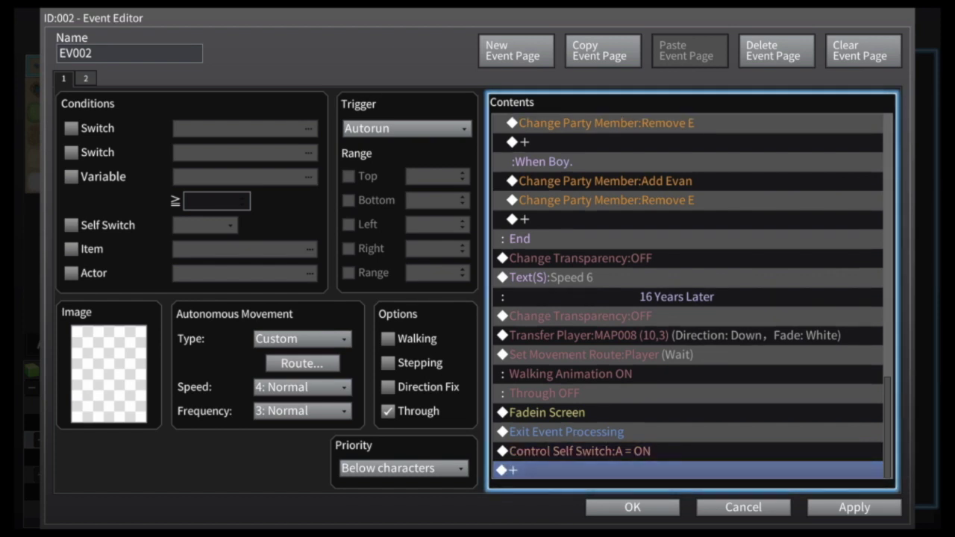
{"action": "key", "text": "Down"}
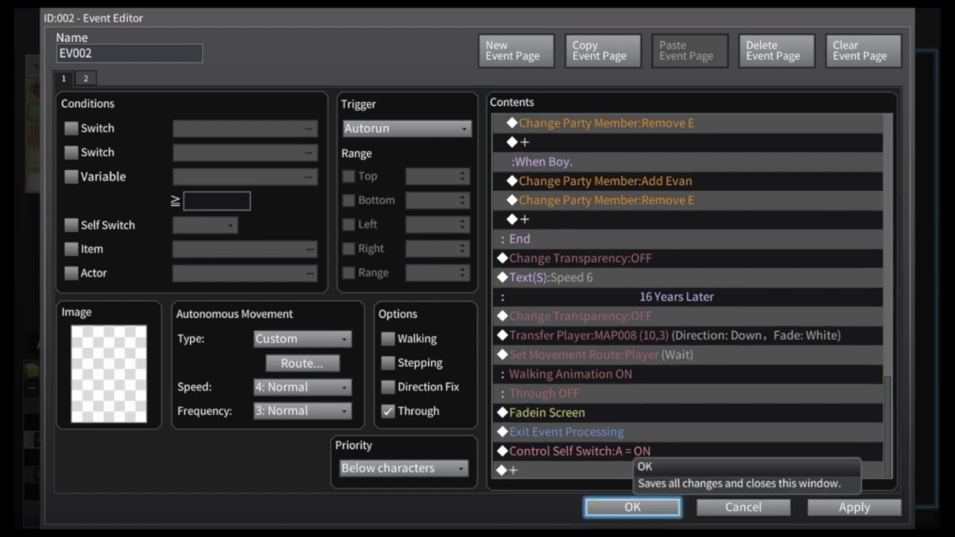
{"action": "key", "text": "Right"}
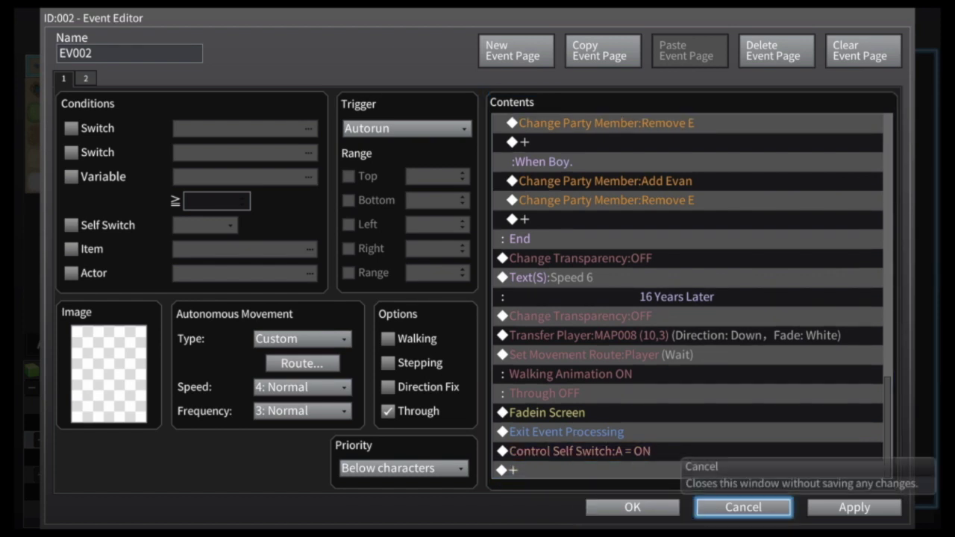
{"action": "key", "text": "Return"}
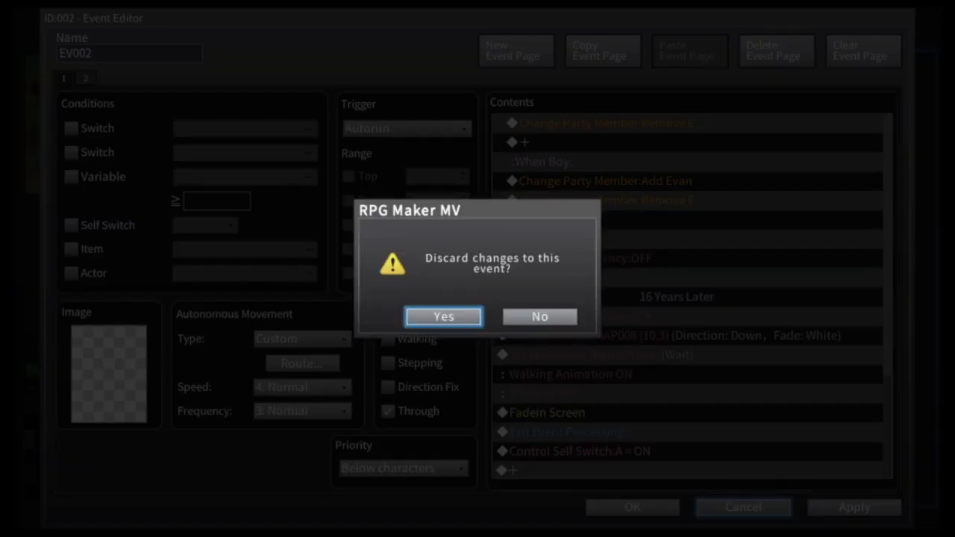
{"action": "key", "text": "Return"}
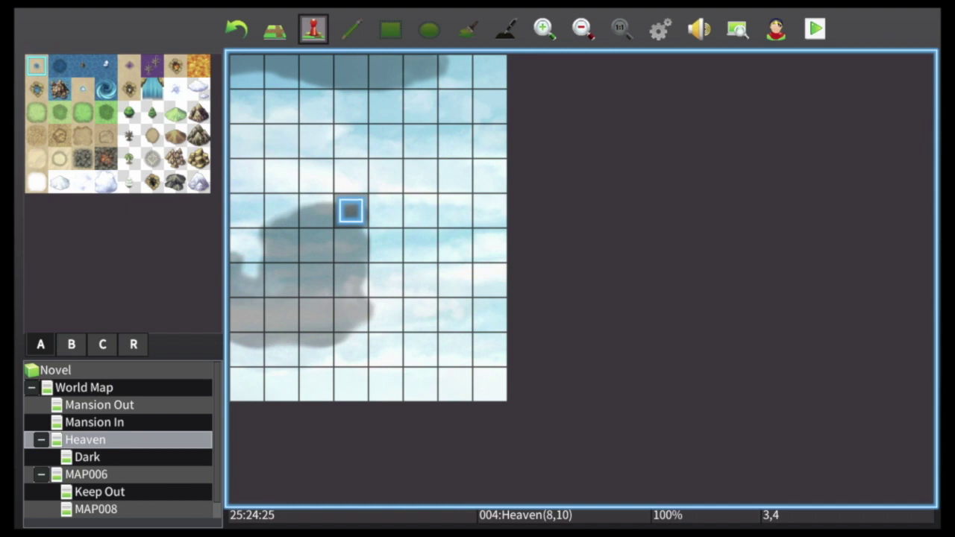
- Leave the Heaven map and open the World Map from the project's map list
{"action": "key", "text": "Down"}
{"action": "key", "text": "Tab"}
{"action": "key", "text": "Tab"}
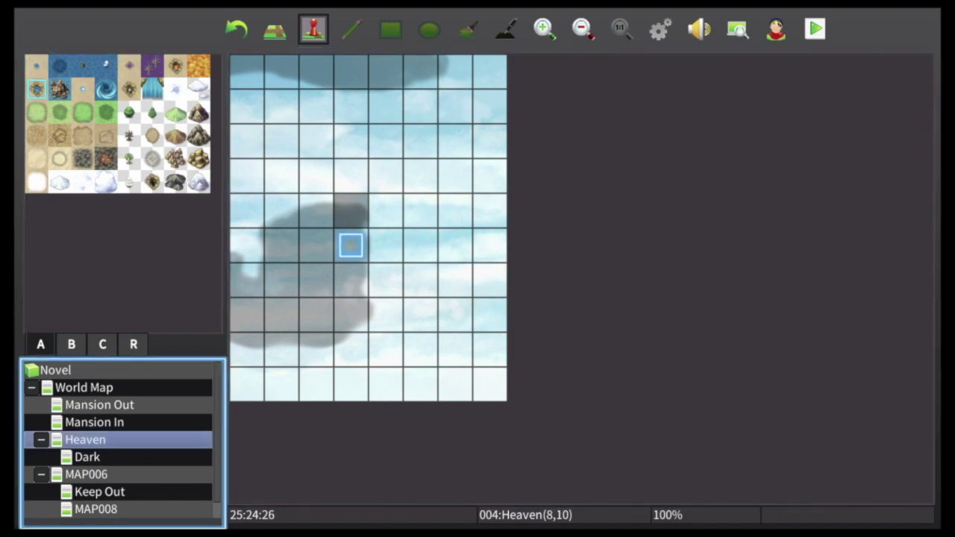
{"action": "key", "text": "Down"}
{"action": "key", "text": "Up"}
{"action": "key", "text": "Up"}
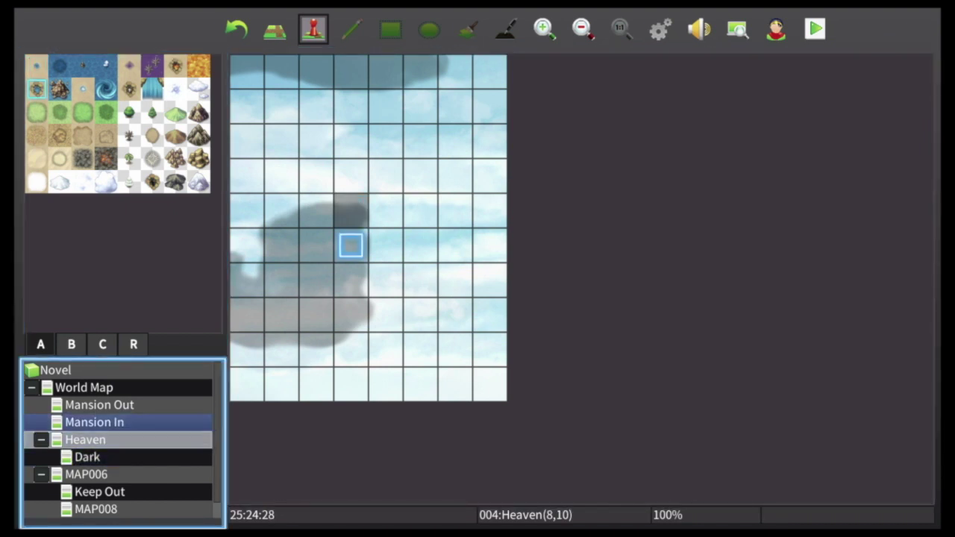
{"action": "key", "text": "Up"}
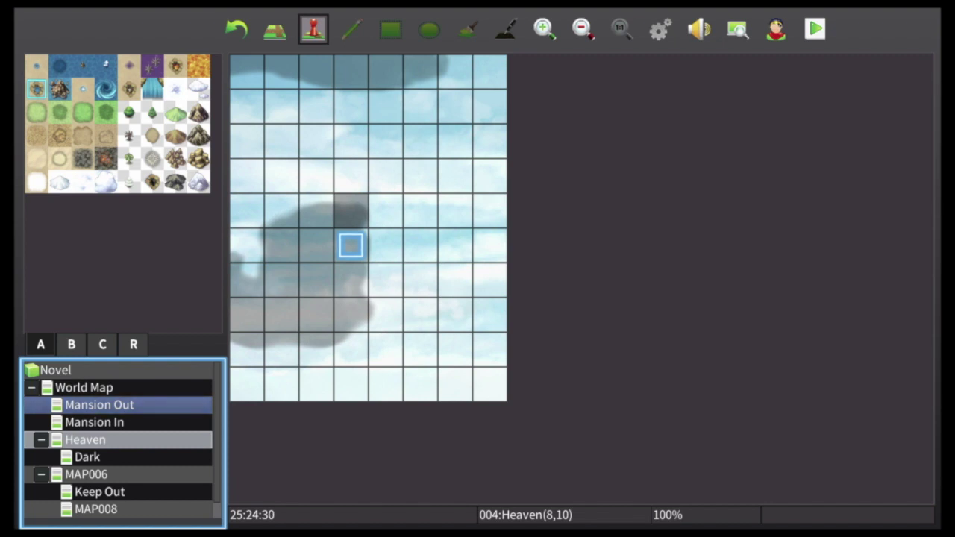
{"action": "key", "text": "Up"}
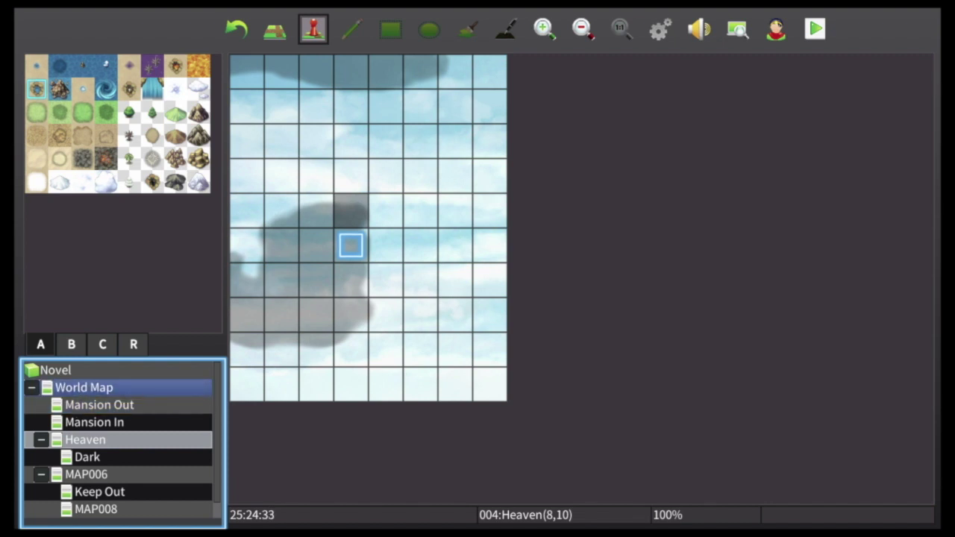
{"action": "key", "text": "Return"}
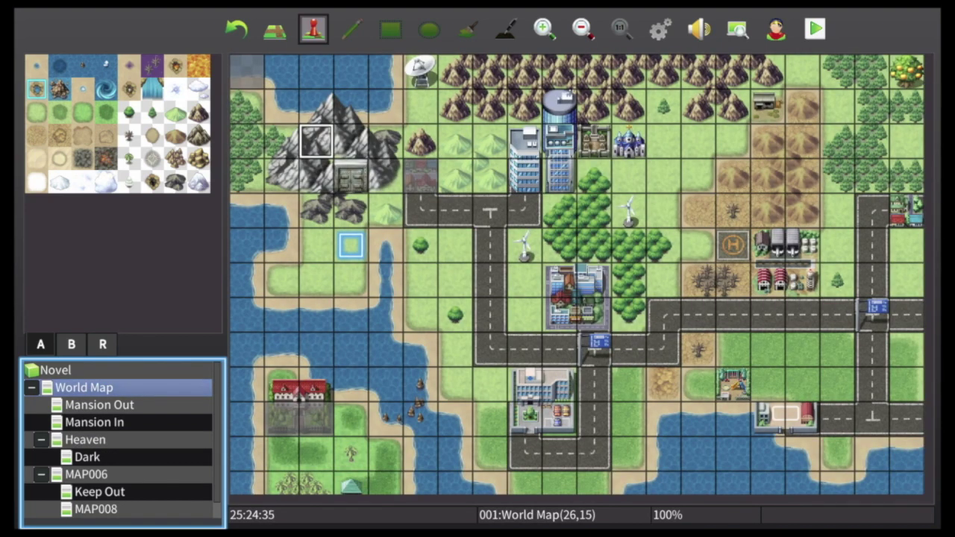
- Bring up the project menu with the save, playtest and load options
{"action": "key", "text": "Down"}
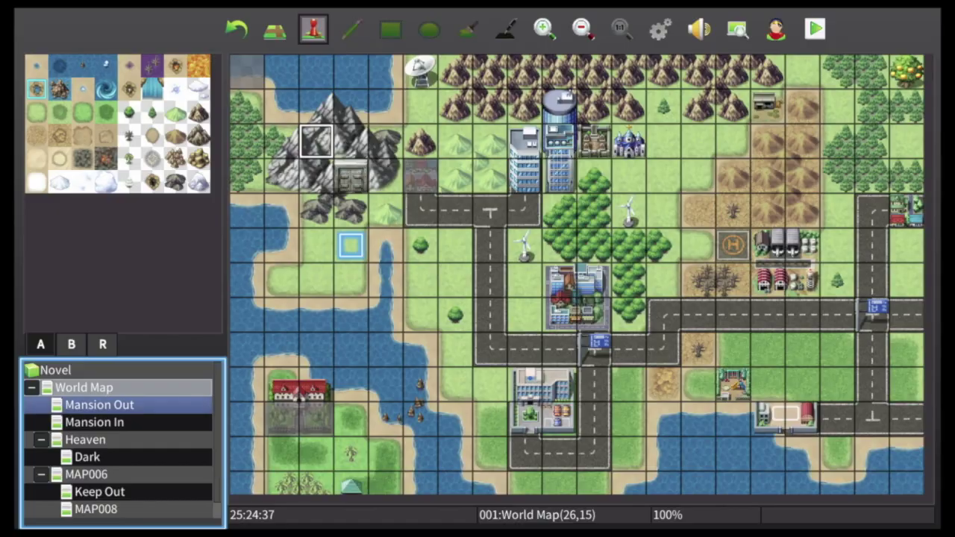
{"action": "key", "text": "Escape"}
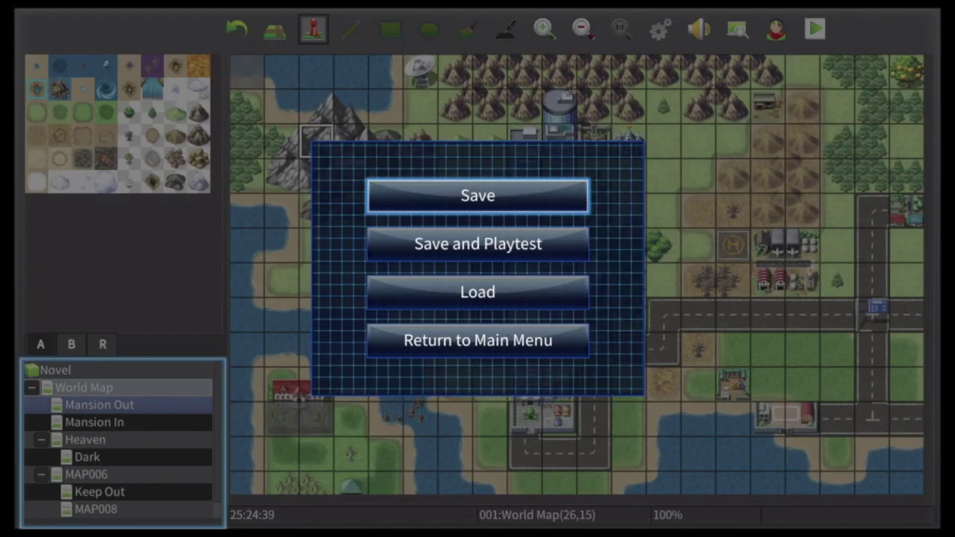